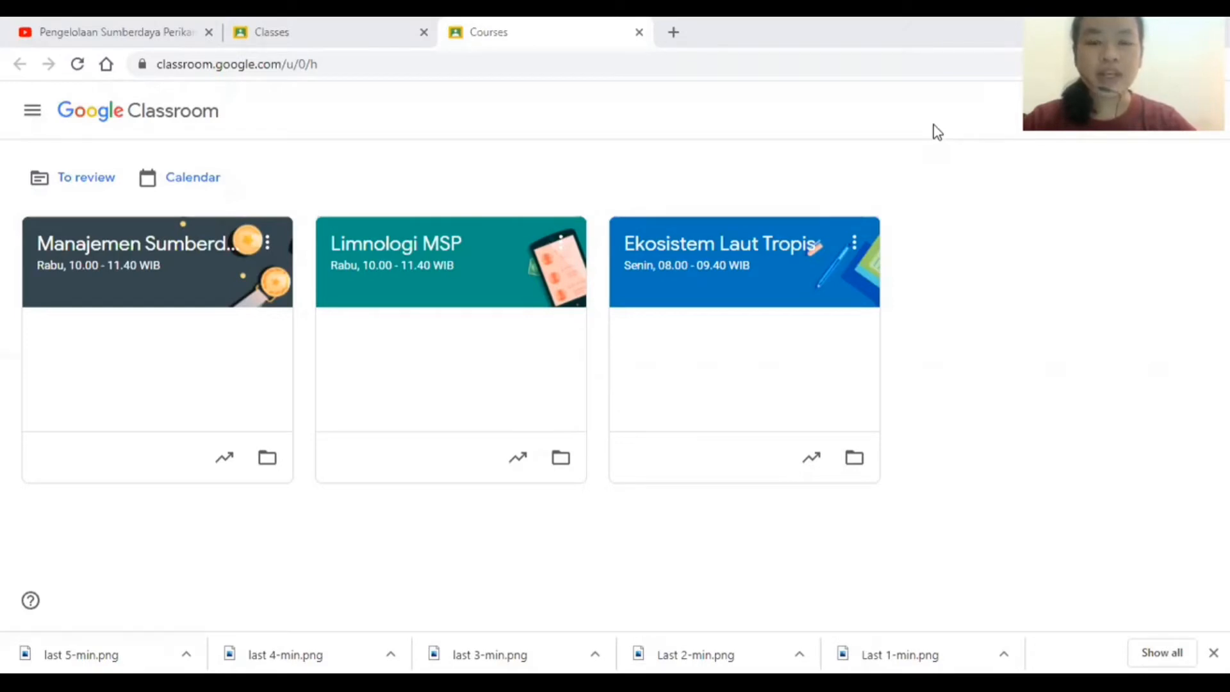
- Open the Ekosistem Laut Tropis class and start a new material in its classwork
{"action": "left_click", "coordinate": [712, 255]}
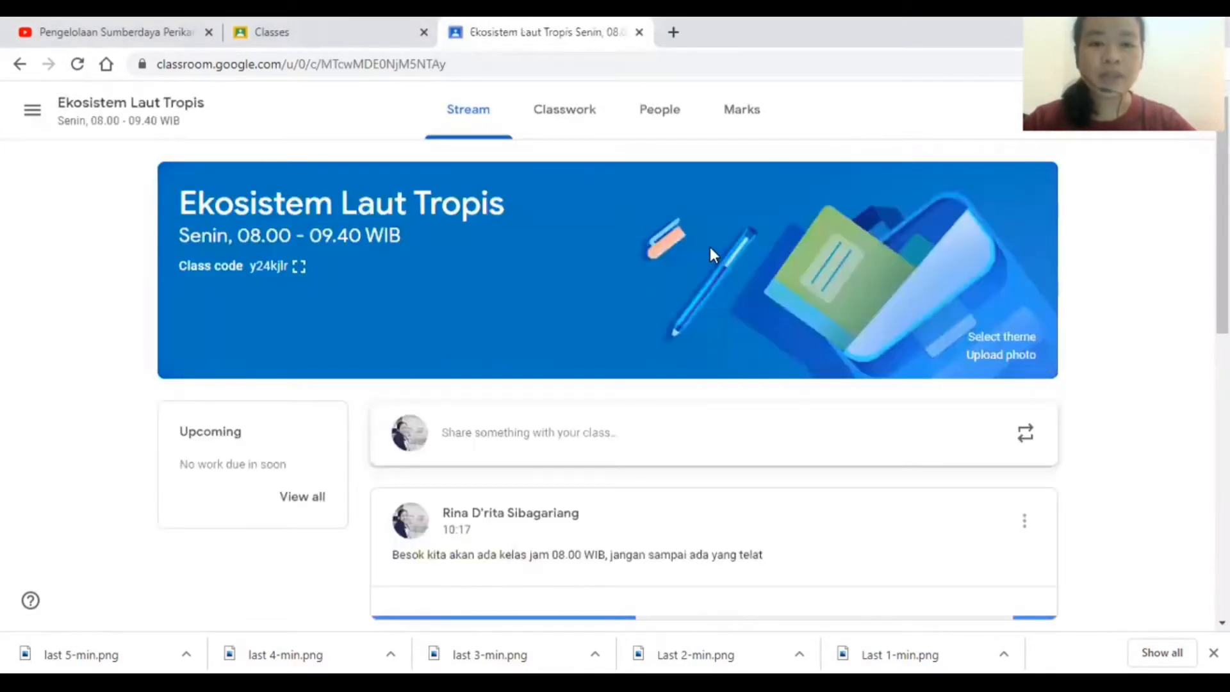
{"action": "left_click", "coordinate": [568, 112]}
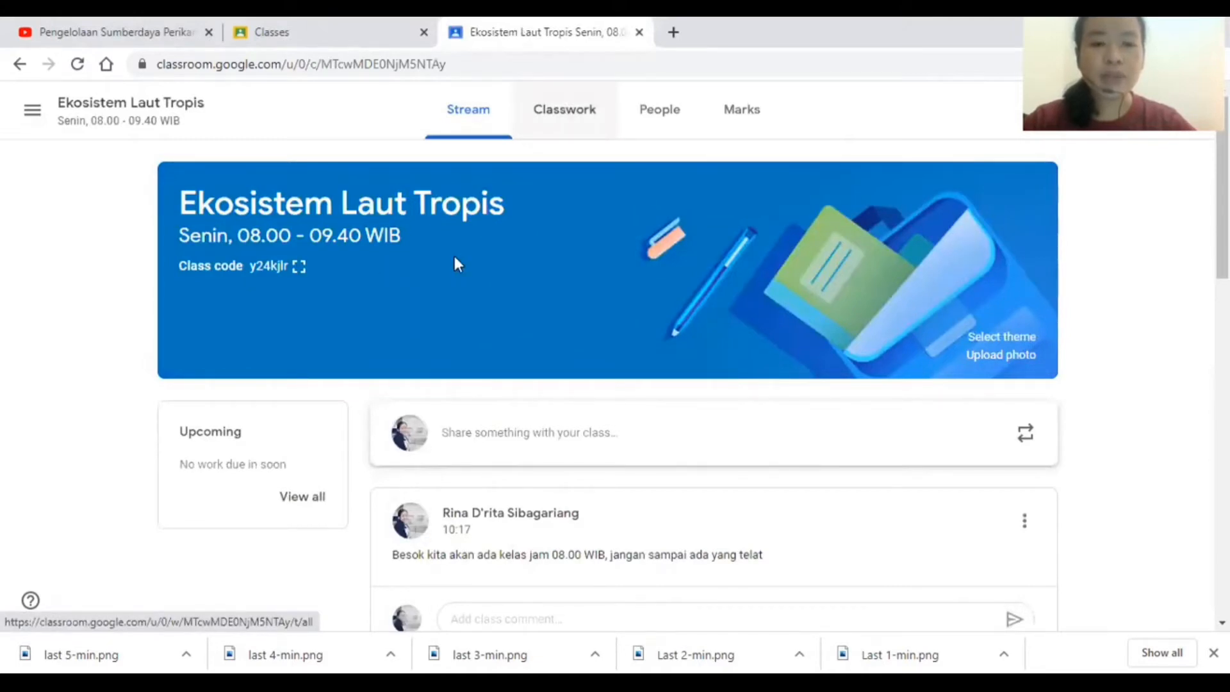
{"action": "left_click", "coordinate": [561, 120]}
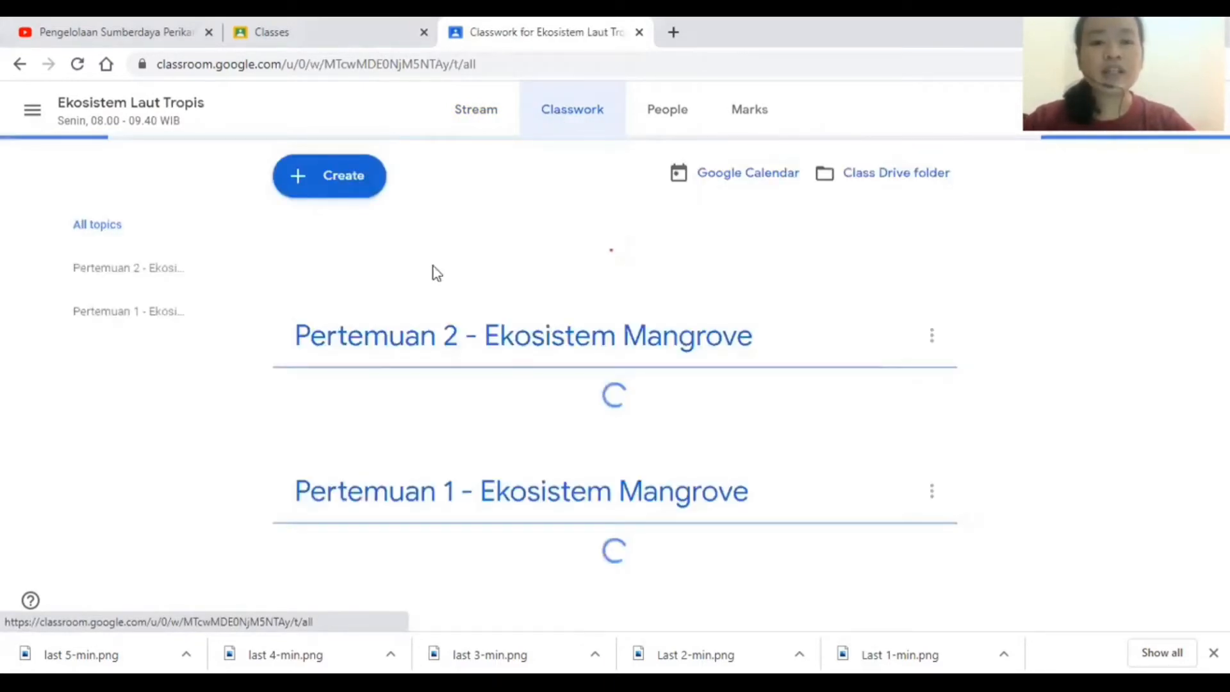
{"action": "left_click", "coordinate": [332, 184]}
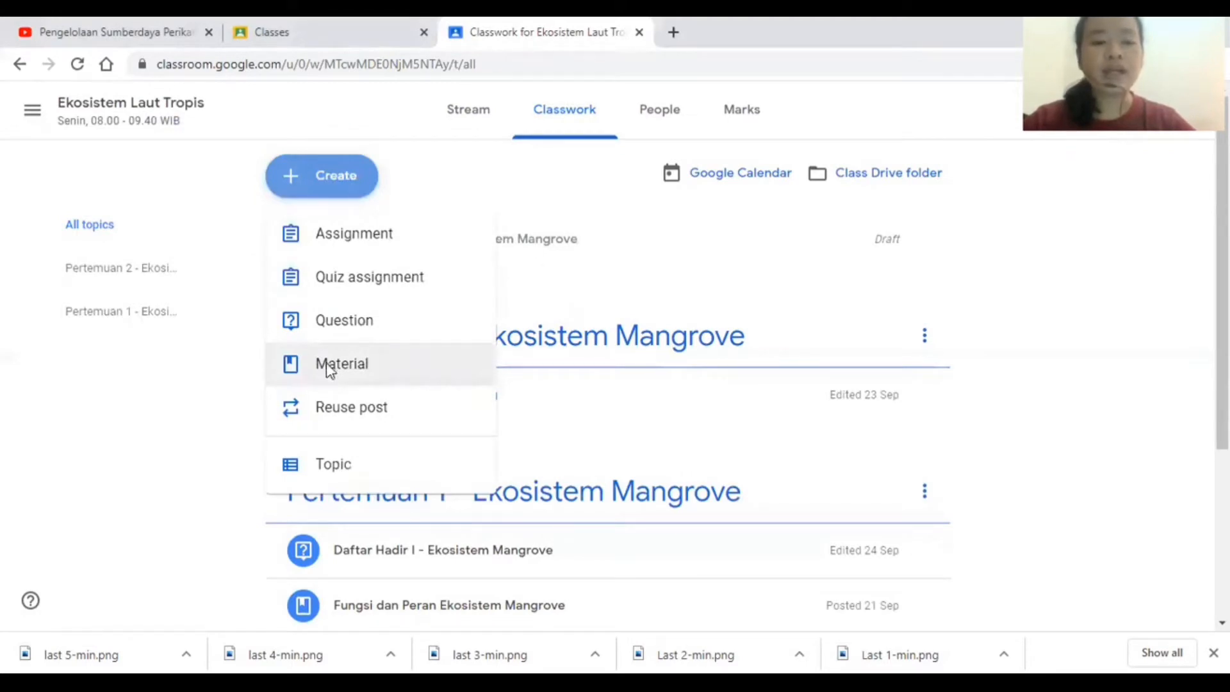
{"action": "left_click", "coordinate": [327, 364]}
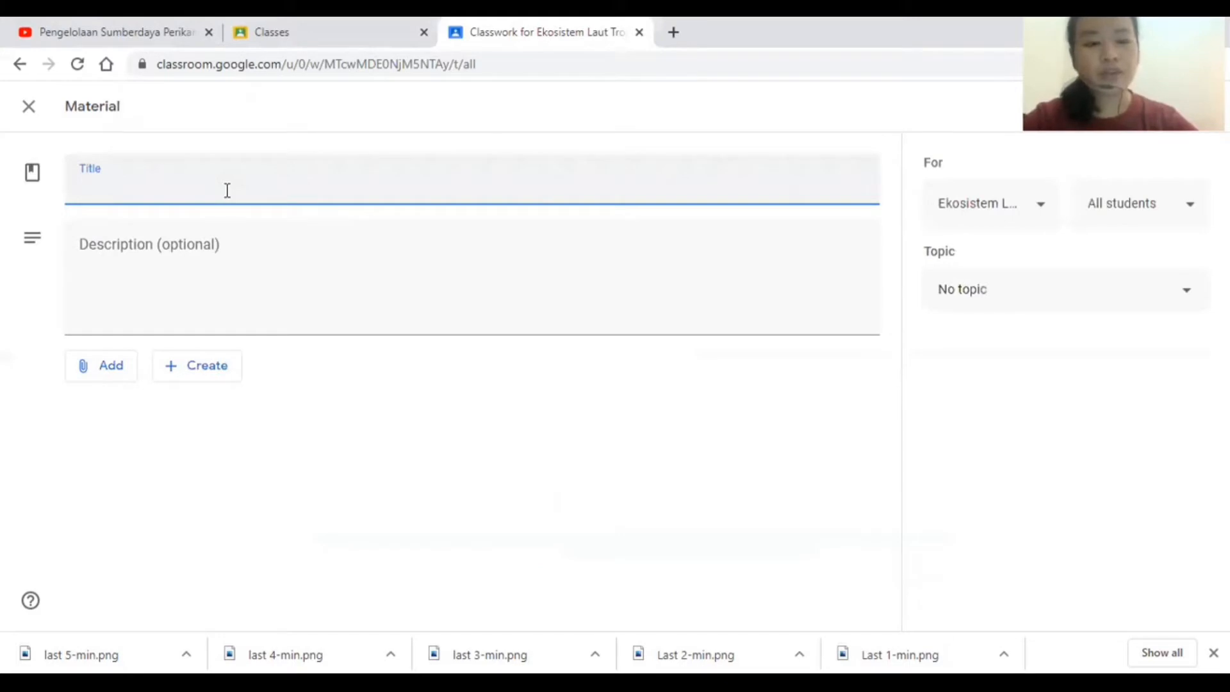
- Title the material "Pertemuan 2 - Ekosistem Mangrove"
{"action": "type", "text": "Pert"}
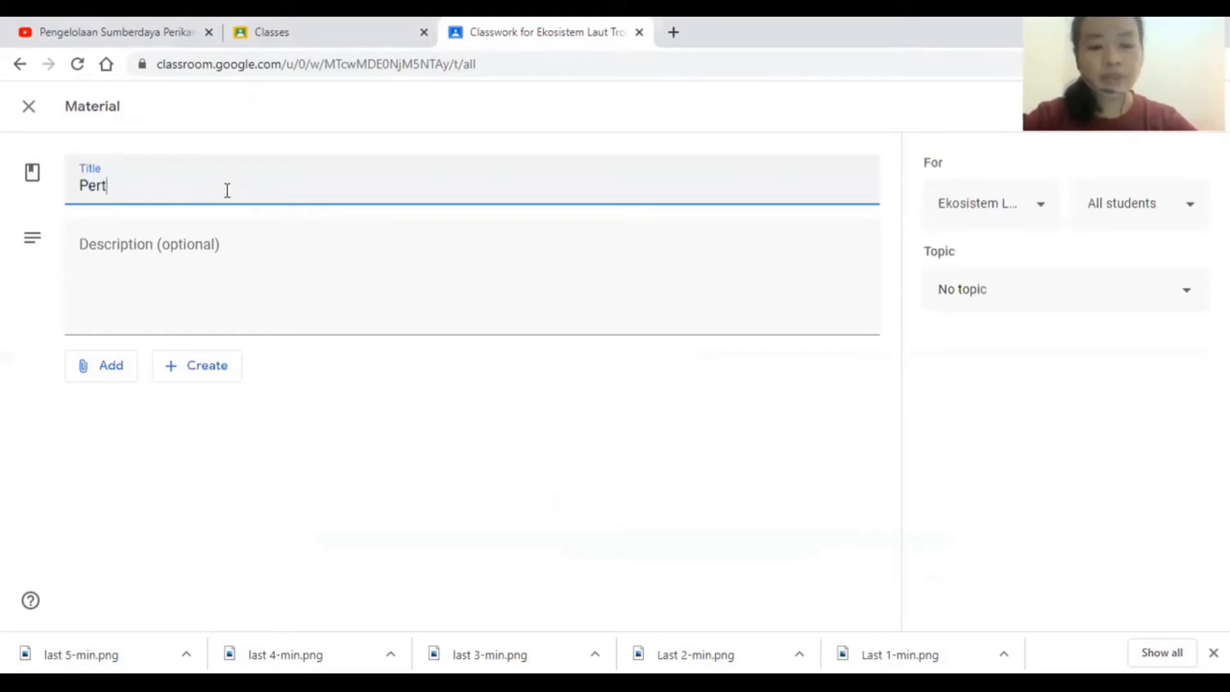
{"action": "type", "text": "emuan "}
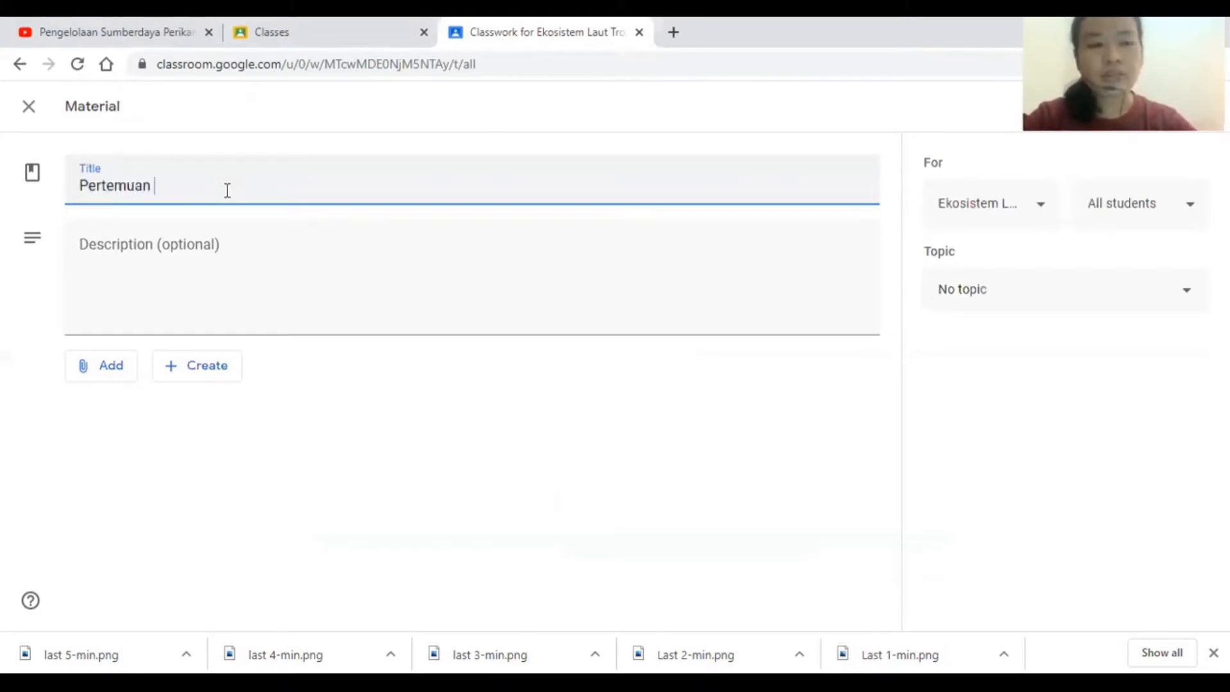
{"action": "type", "text": "2 -"}
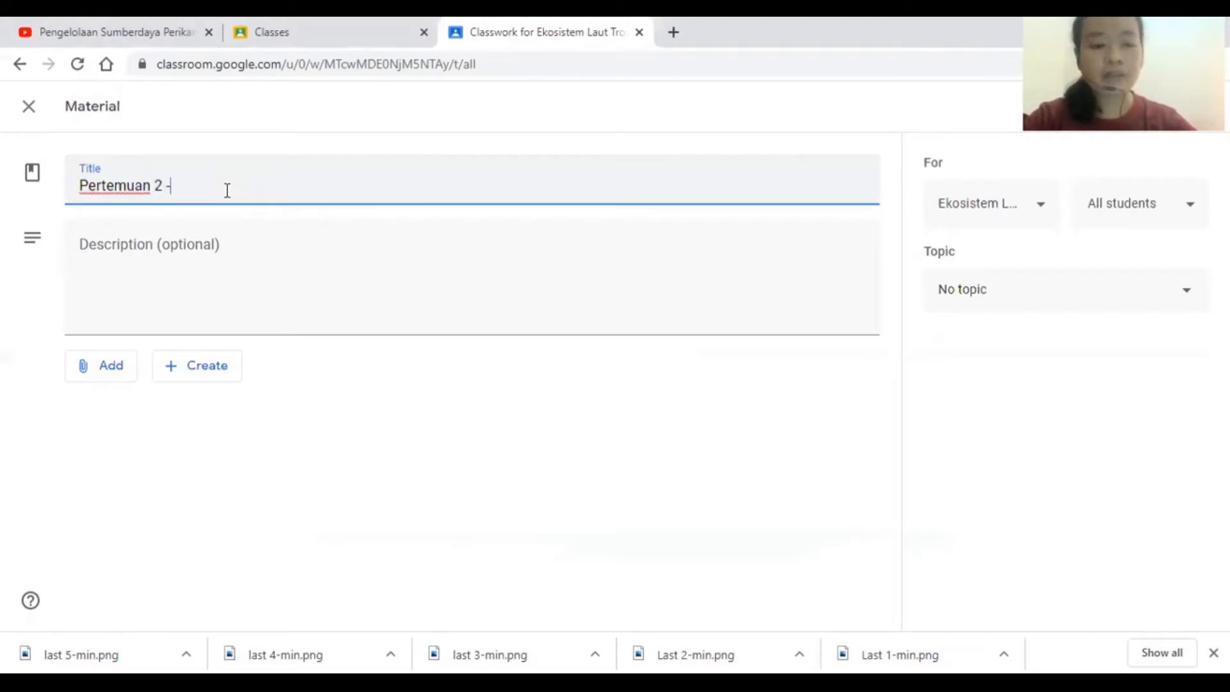
{"action": "type", "text": " E"}
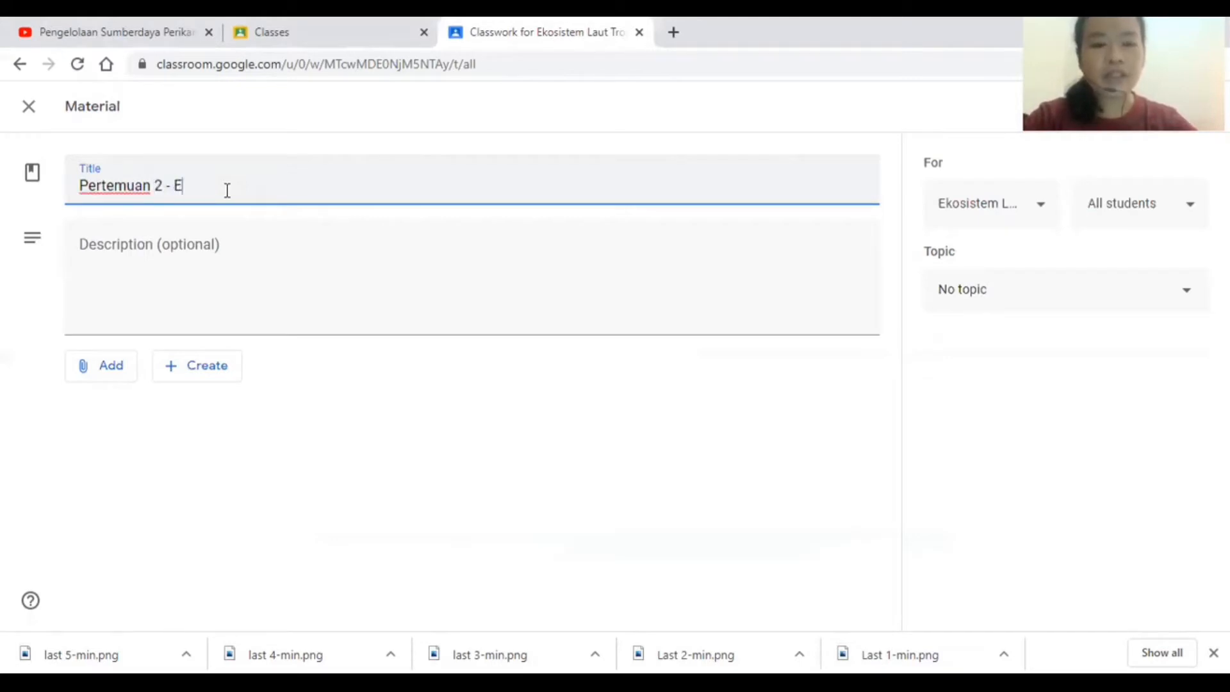
{"action": "type", "text": "kosi"}
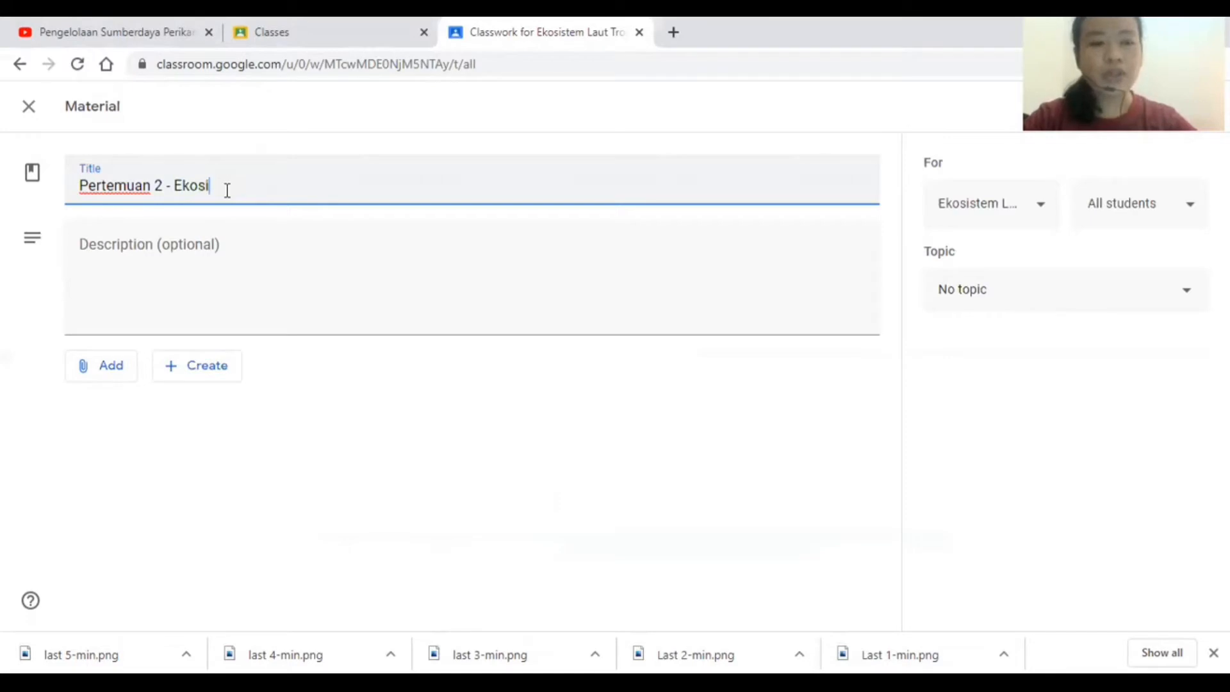
{"action": "type", "text": "stem Mangrove"}
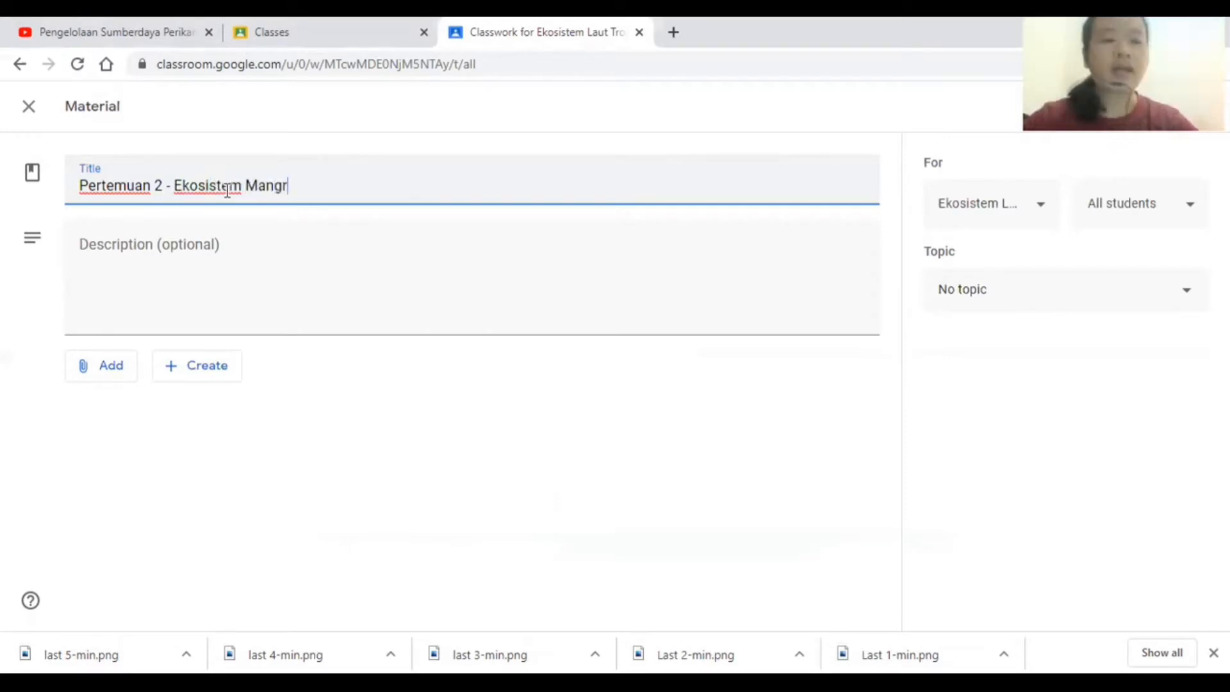
- Enter the material's description "Silahkan dipelajari, jika ada yang kurang dipahami, silahkan ditanyakan"
{"action": "left_click", "coordinate": [183, 244]}
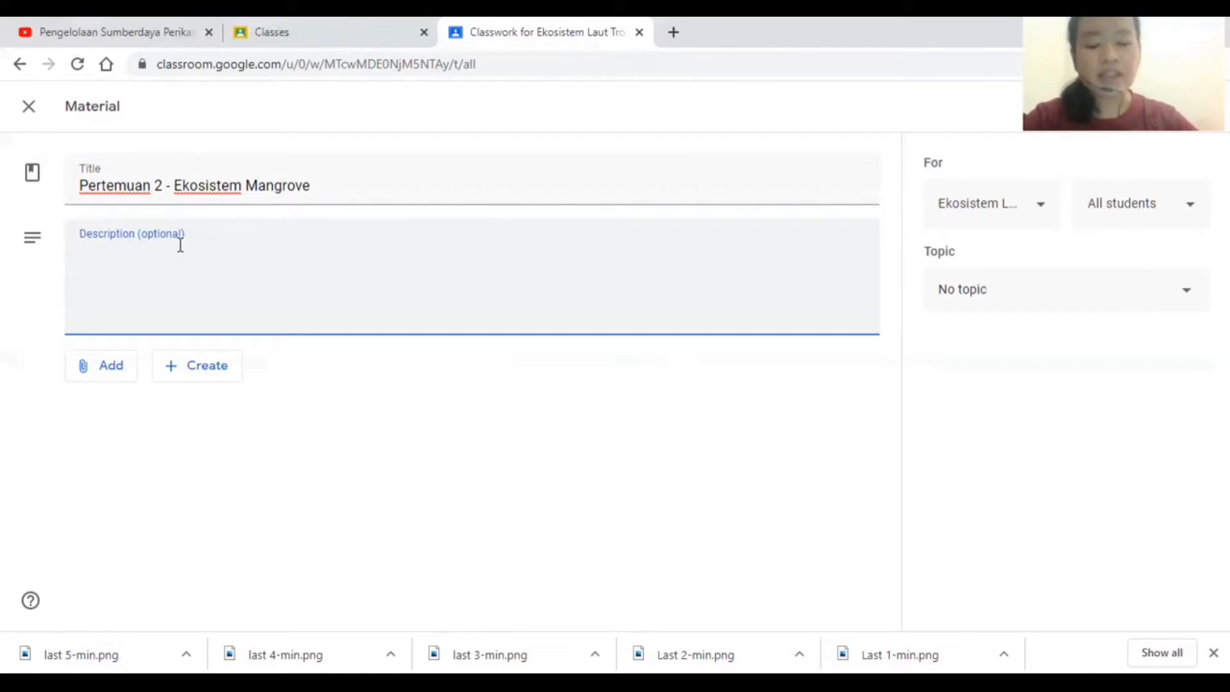
{"action": "type", "text": "Sil"}
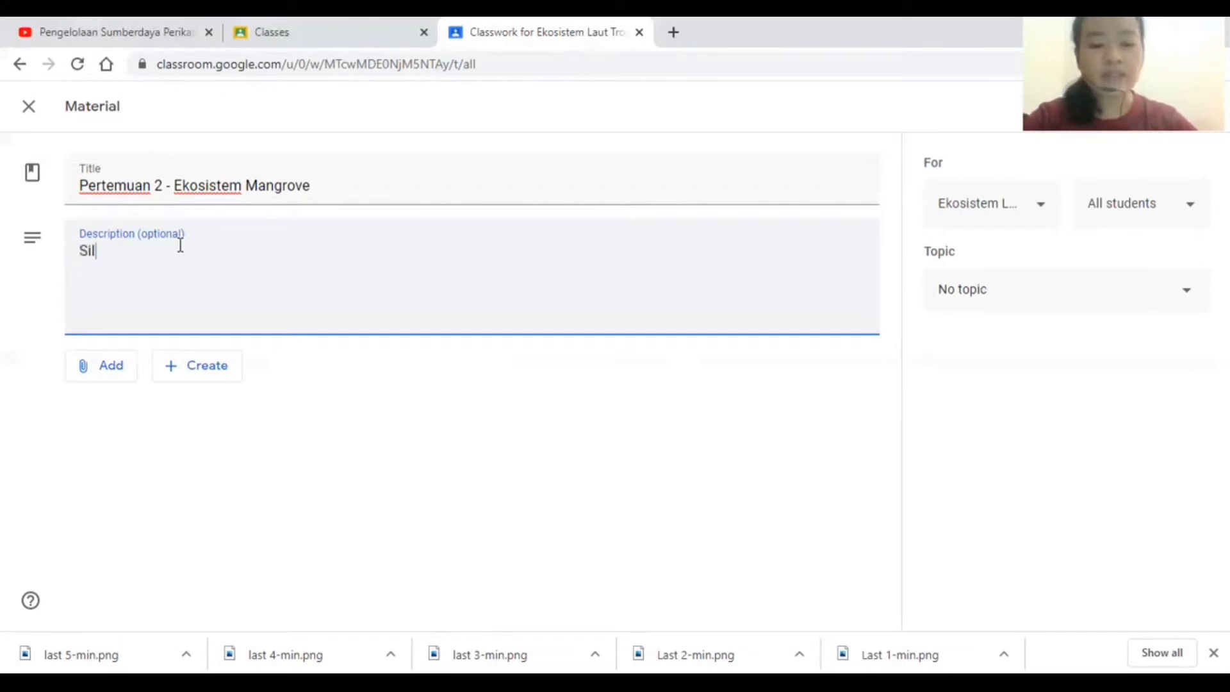
{"action": "type", "text": "ahkan "}
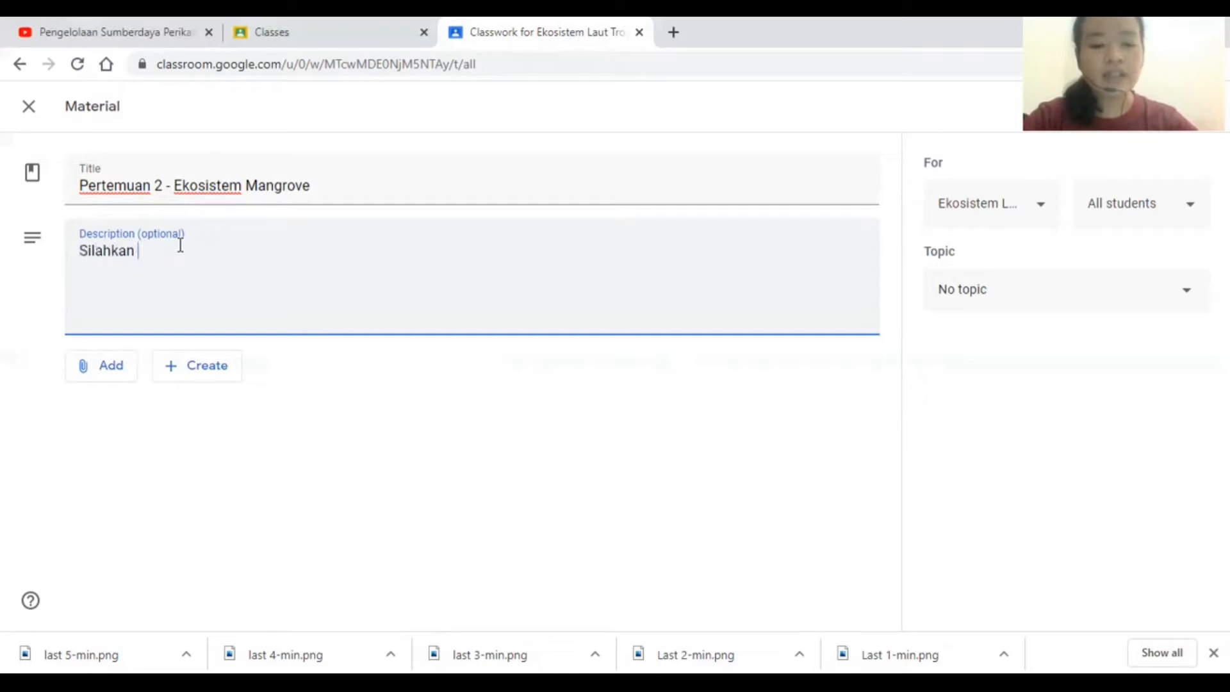
{"action": "type", "text": "diba"}
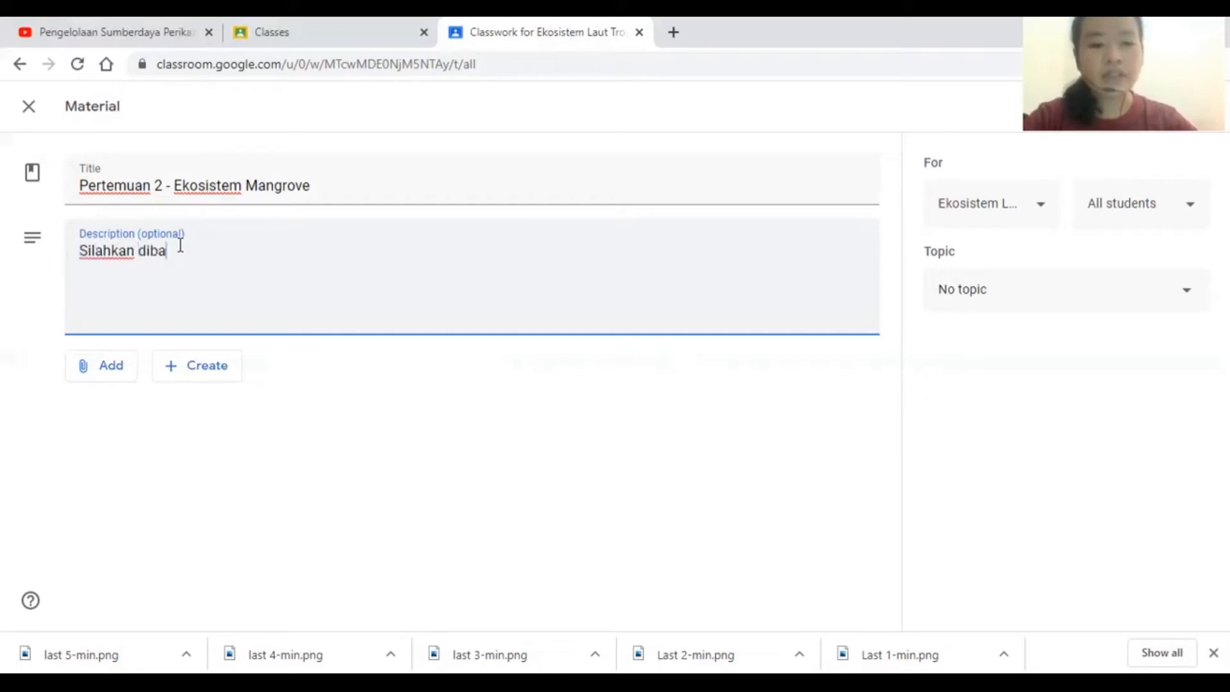
{"action": "type", "text": "ca dan dipaha"}
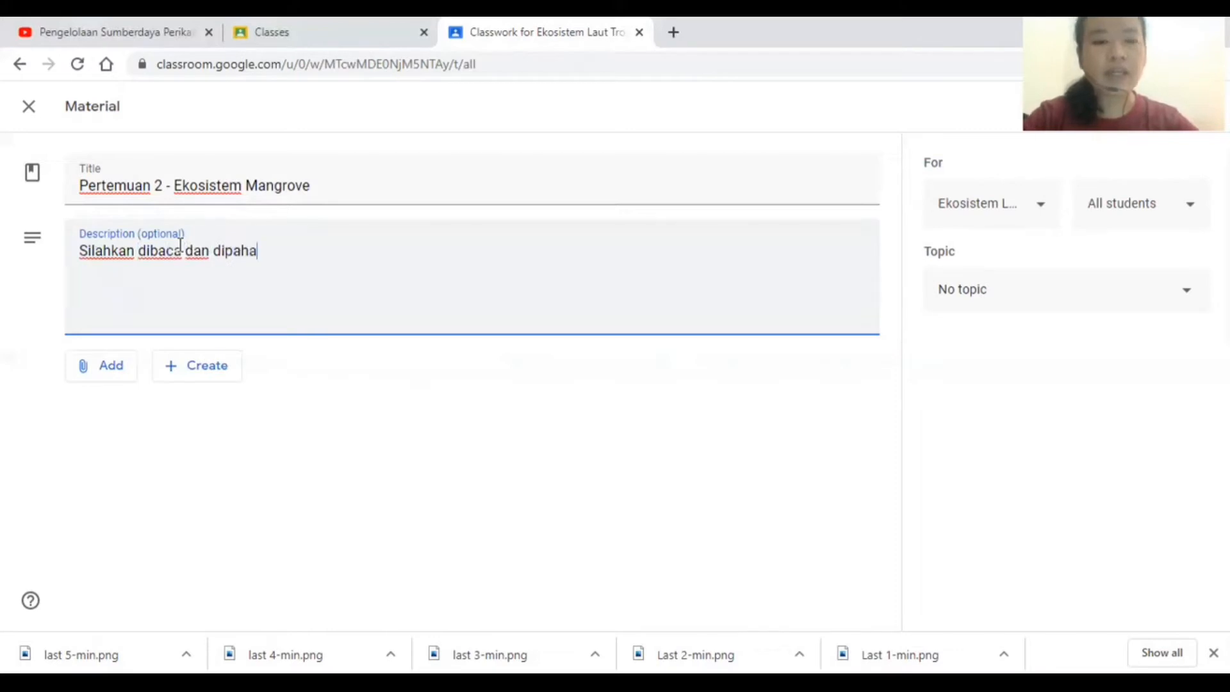
{"action": "key", "text": "BackSpace"}
{"action": "key", "text": "BackSpace"}
{"action": "key", "text": "BackSpace"}
{"action": "key", "text": "BackSpace"}
{"action": "key", "text": "BackSpace"}
{"action": "key", "text": "BackSpace"}
{"action": "key", "text": "BackSpace"}
{"action": "key", "text": "BackSpace"}
{"action": "key", "text": "BackSpace"}
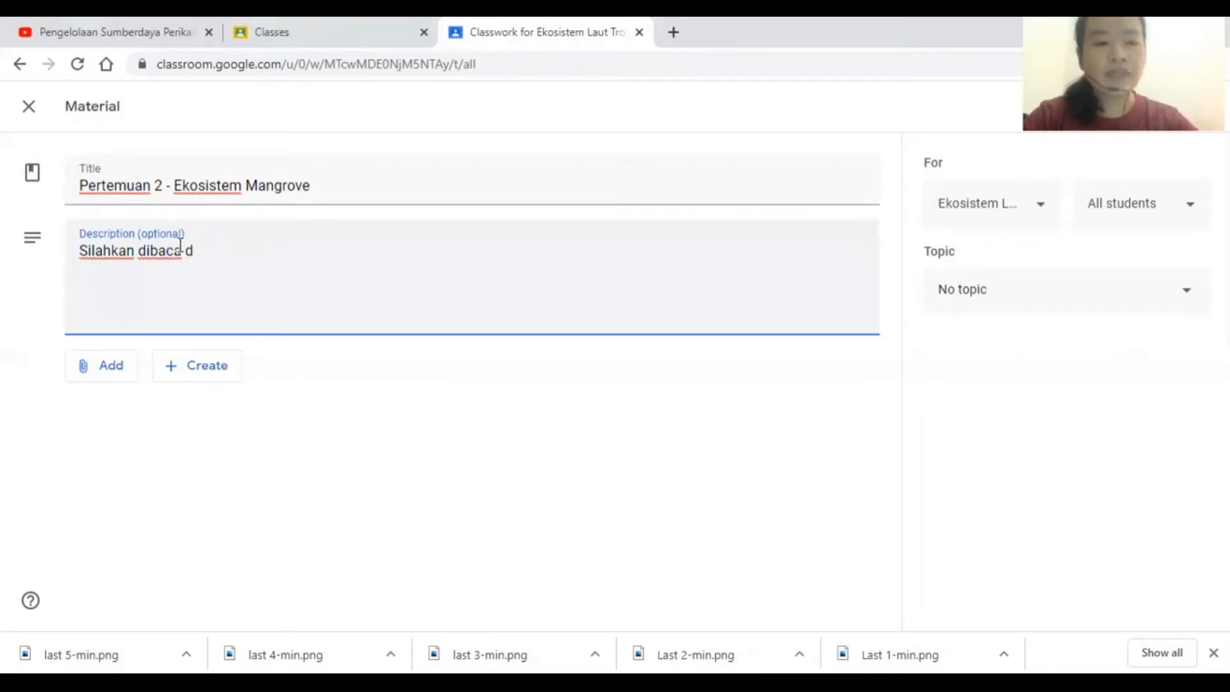
{"action": "key", "text": "BackSpace"}
{"action": "key", "text": "BackSpace"}
{"action": "key", "text": "BackSpace"}
{"action": "key", "text": "BackSpace"}
{"action": "key", "text": "BackSpace"}
{"action": "type", "text": "p"}
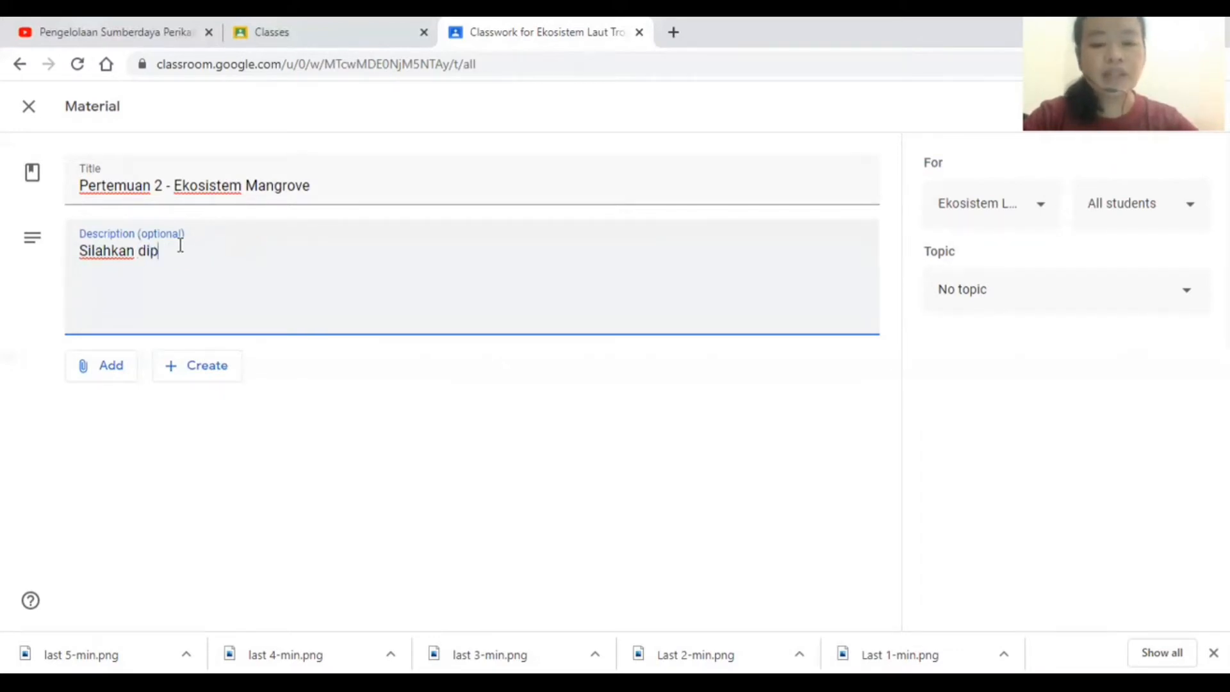
{"action": "type", "text": "elajat"}
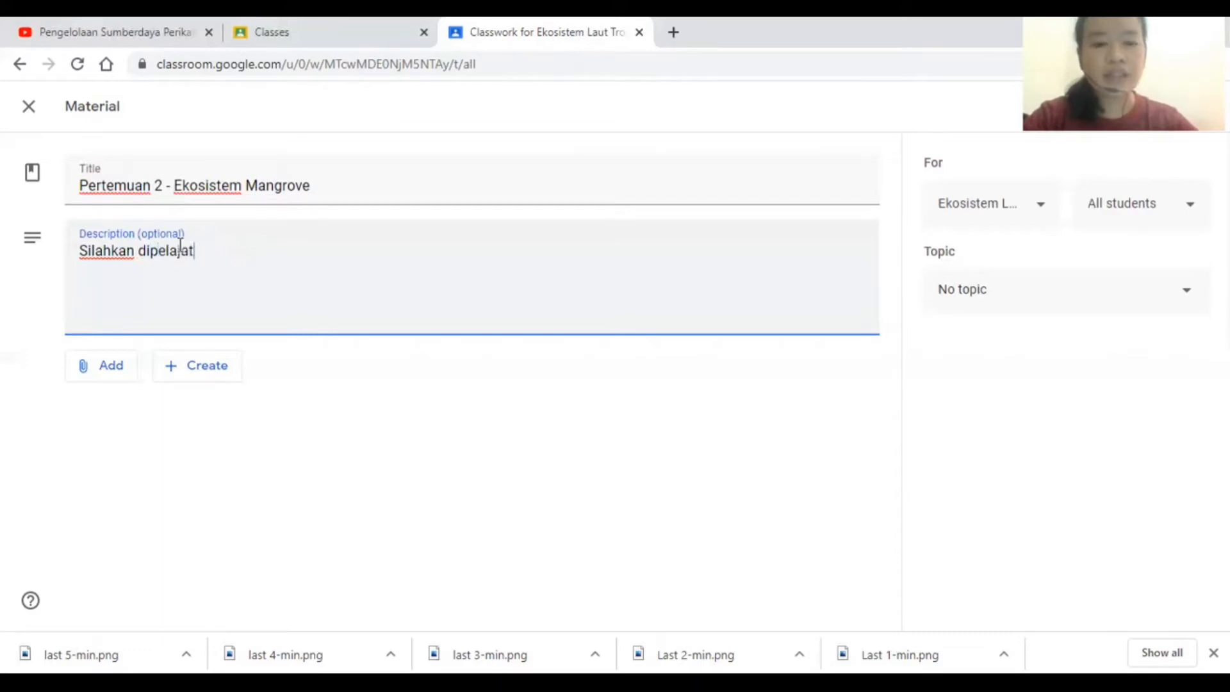
{"action": "key", "text": "BackSpace"}
{"action": "type", "text": "ri,"}
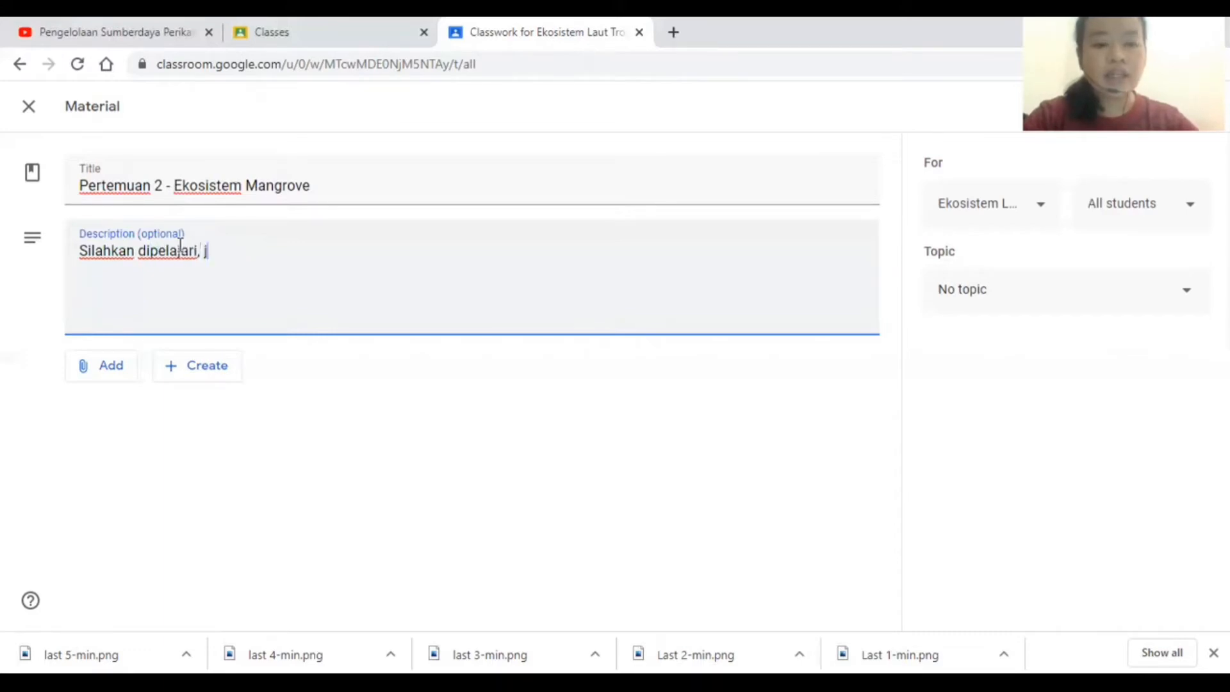
{"action": "type", "text": " jika ada yan"}
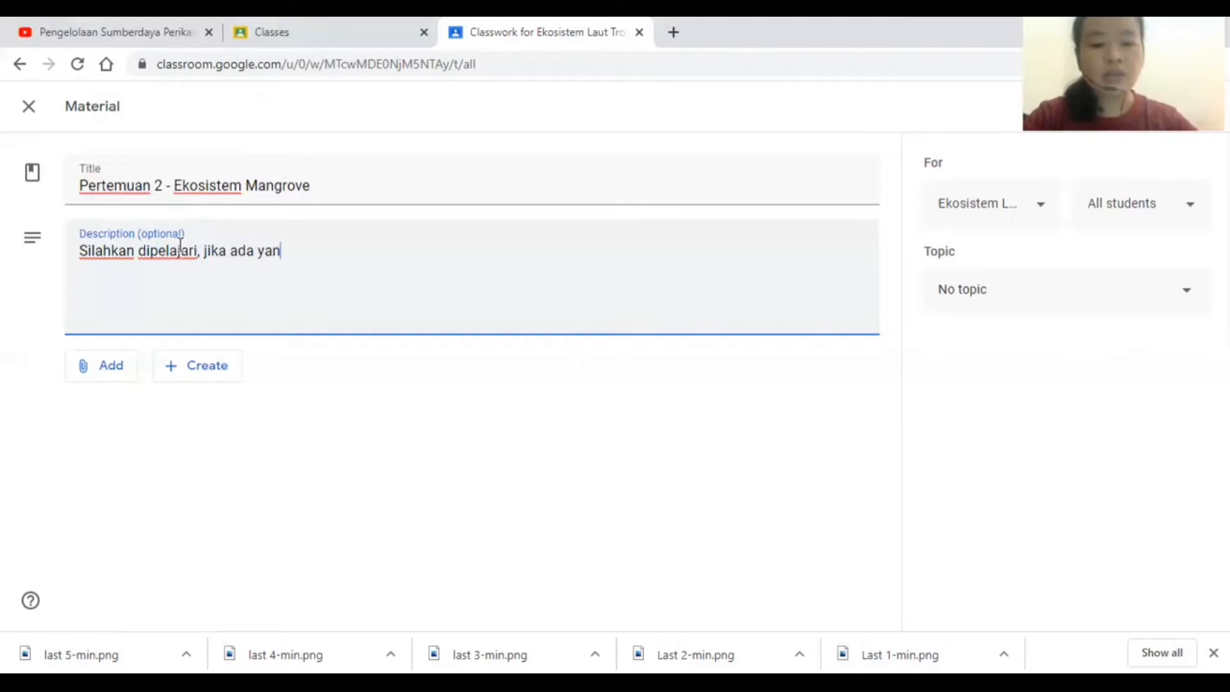
{"action": "type", "text": "g kurang d"}
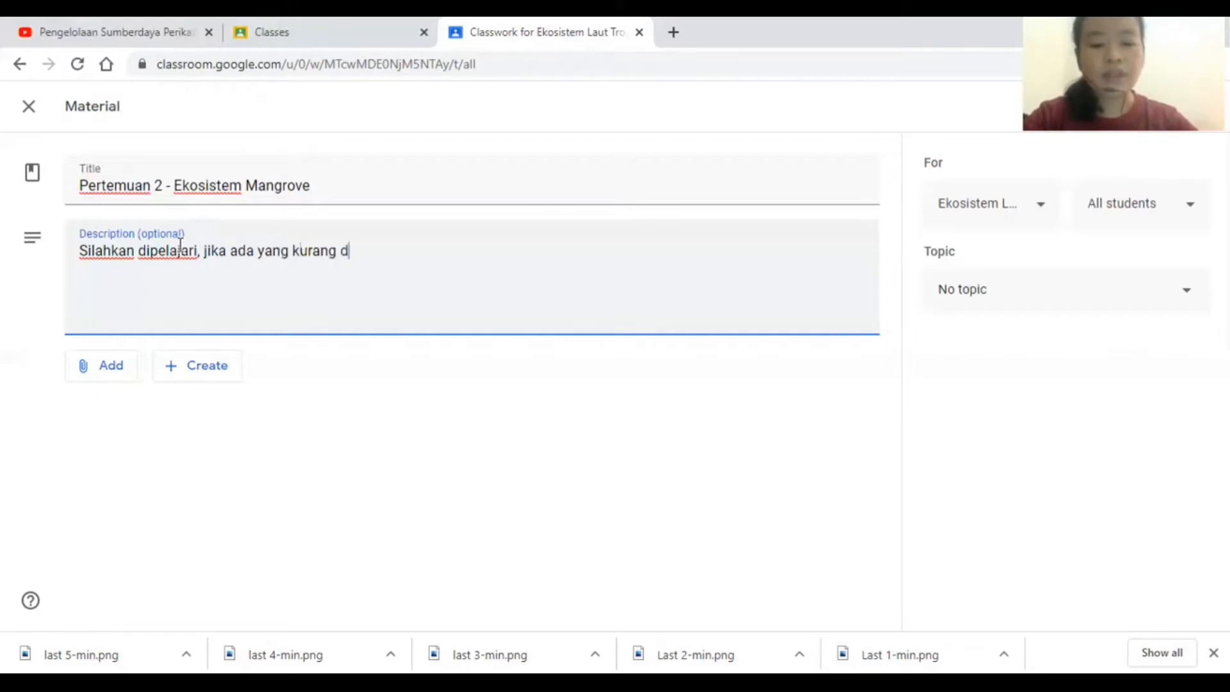
{"action": "type", "text": "ipahami"}
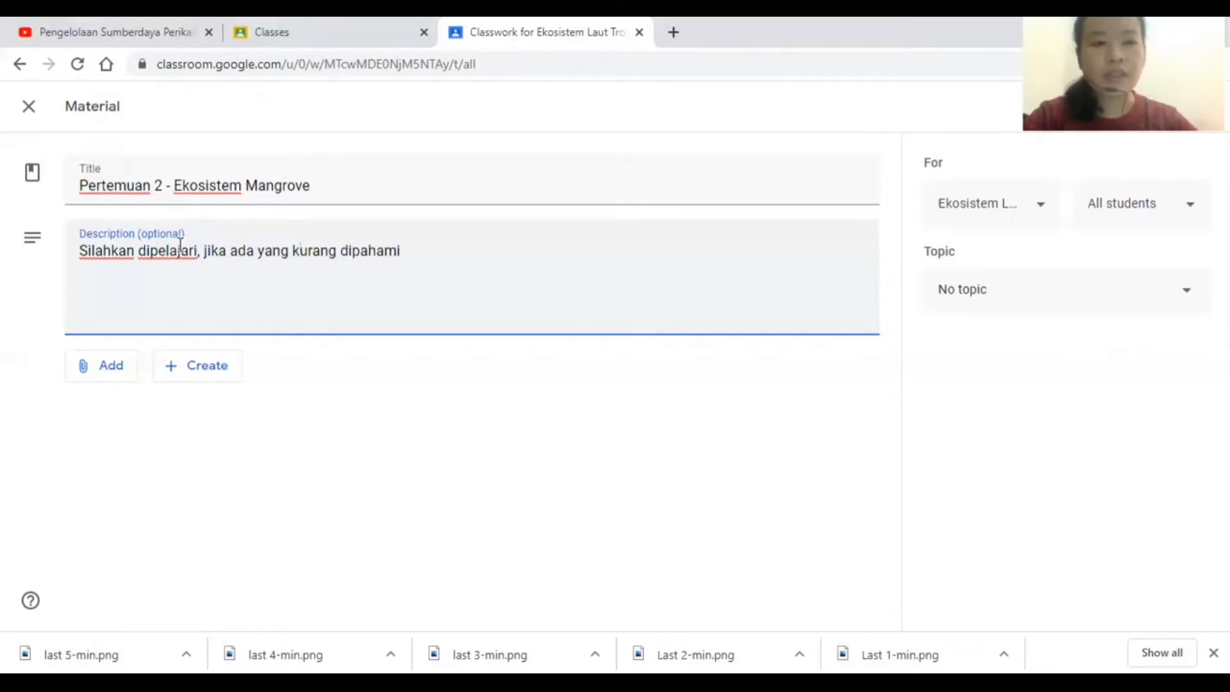
{"action": "type", "text": ", silah"}
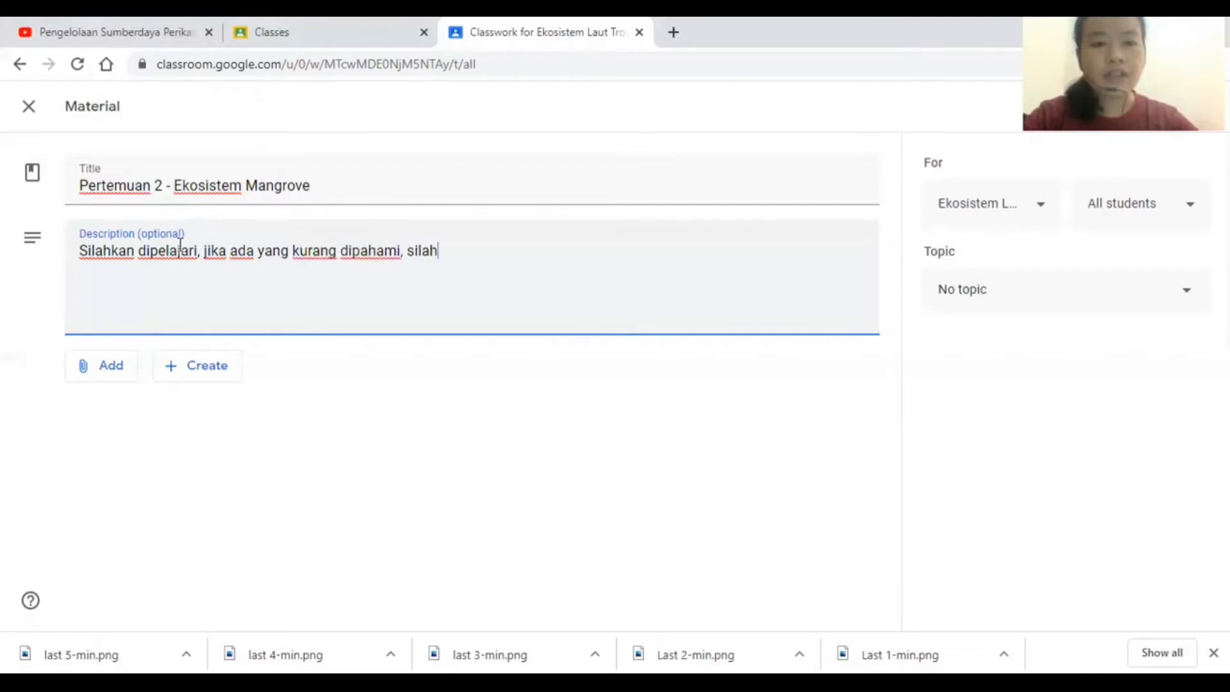
{"action": "type", "text": "kan "}
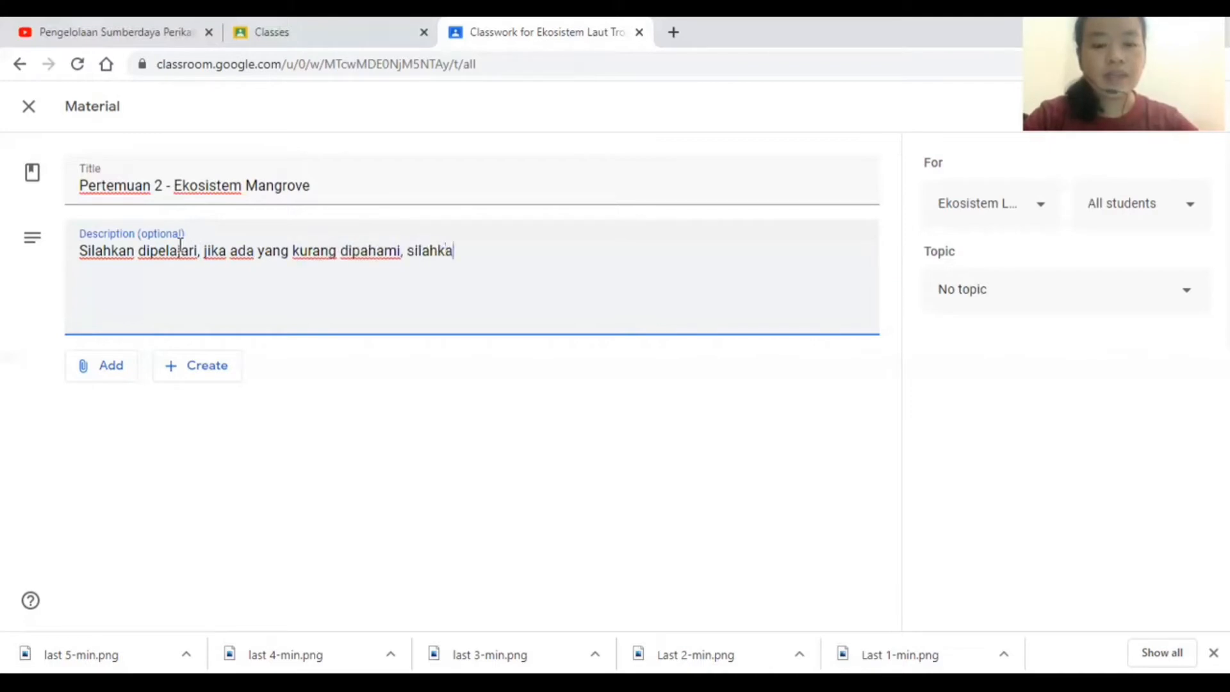
{"action": "type", "text": "ditanyakan"}
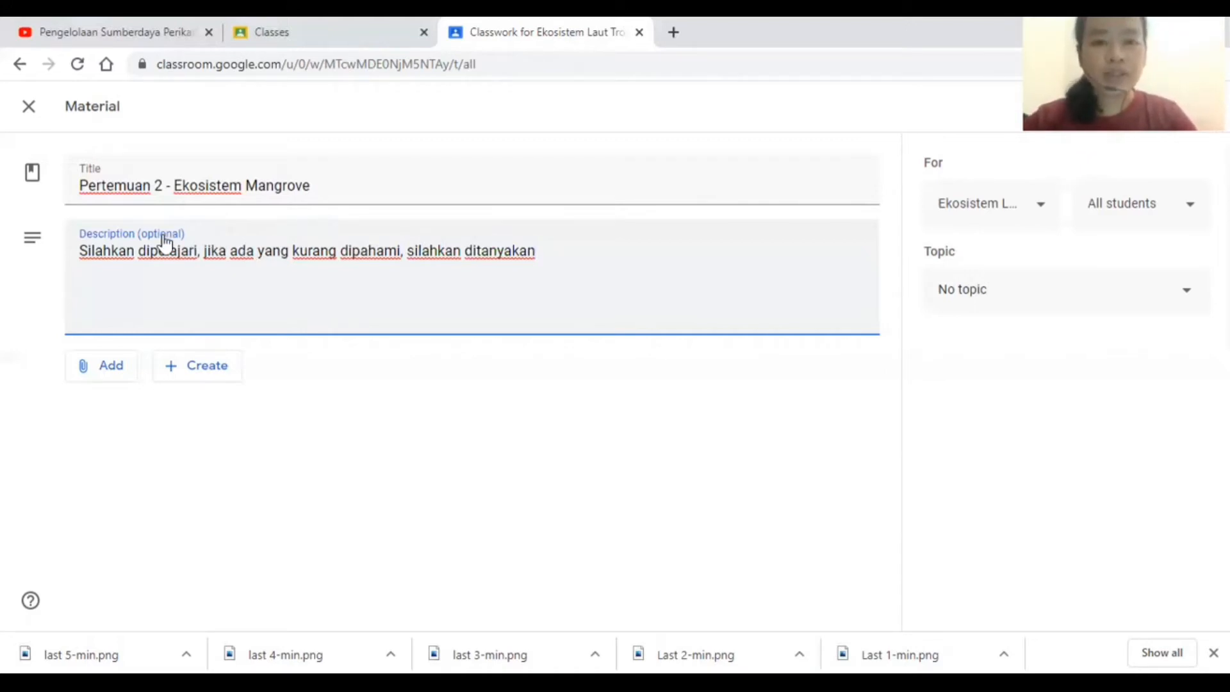
- Attach the PowerPoint file EUTROFIKASI (RD).pptx from Google Drive to the material
{"action": "left_click", "coordinate": [101, 377]}
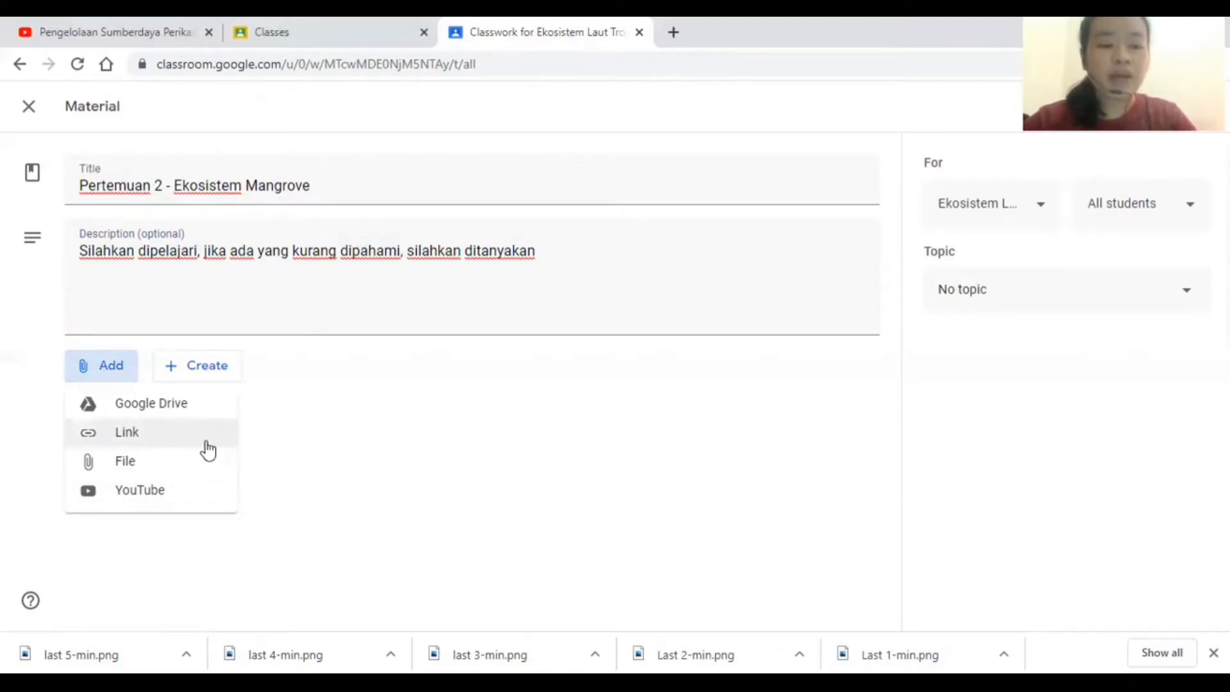
{"action": "left_click", "coordinate": [152, 407]}
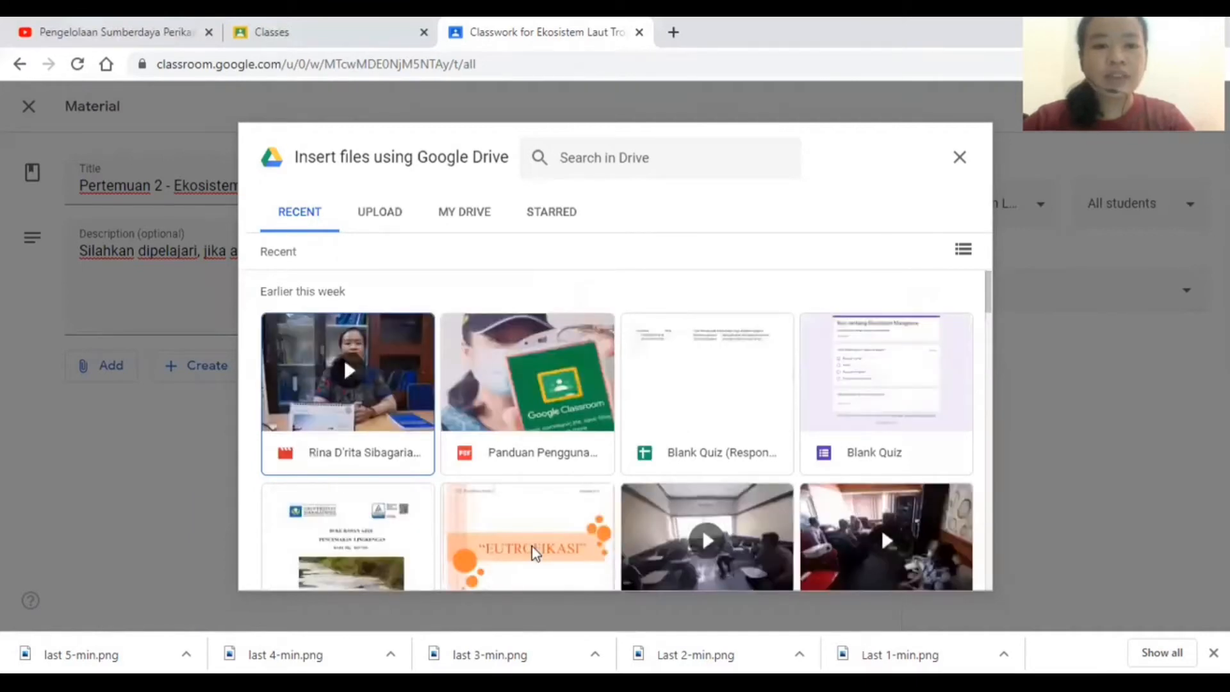
{"action": "left_click", "coordinate": [532, 546]}
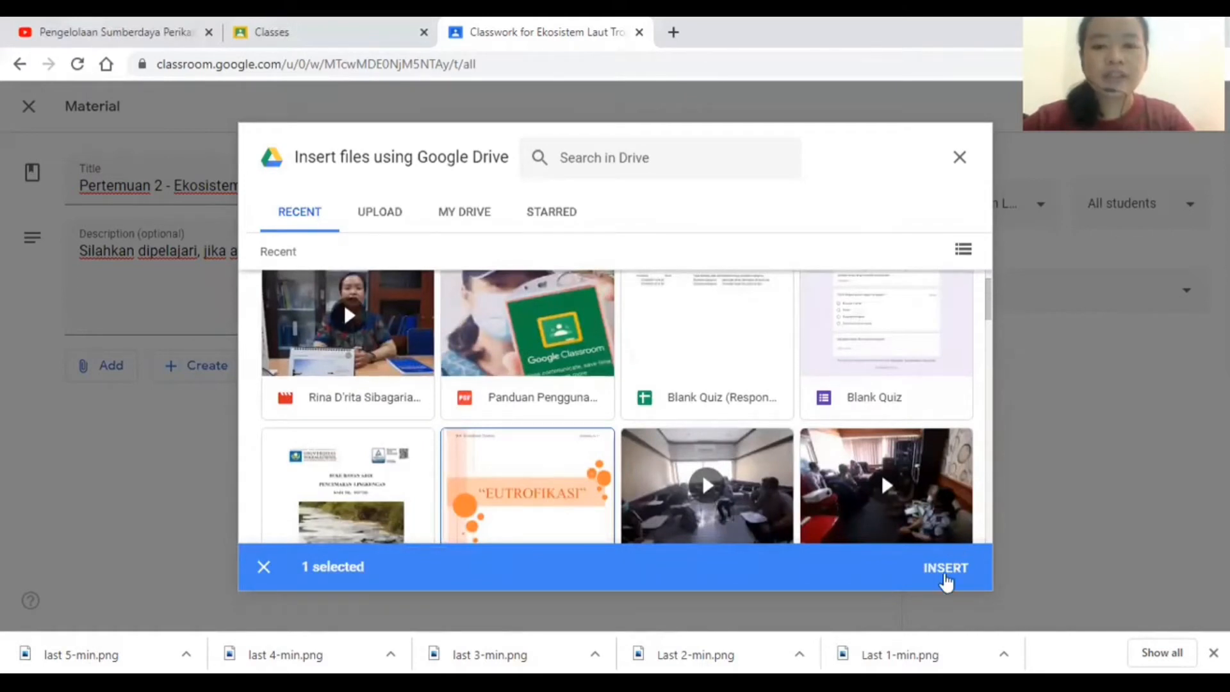
{"action": "left_click", "coordinate": [946, 570]}
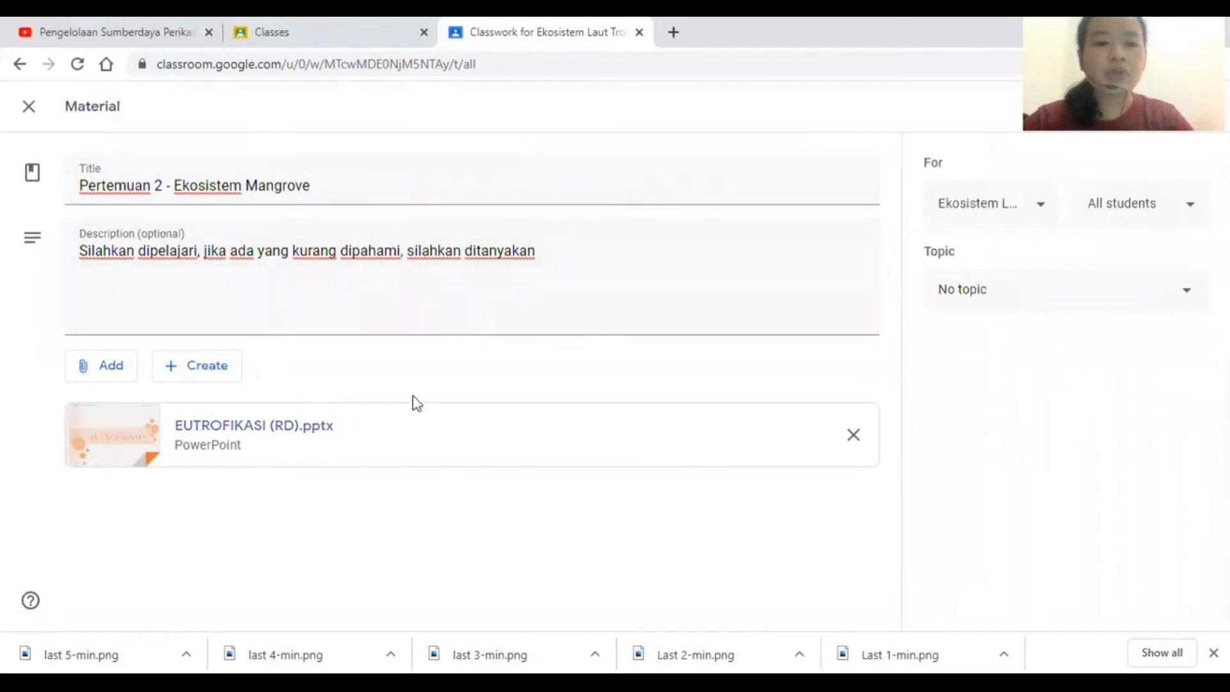
- Attach the copied link of the YouTube video "Pengelolaan Sumberdaya Perikanan Berbasis Ekosistem di Hutan Mangrove" to the material
{"action": "left_click", "coordinate": [111, 375]}
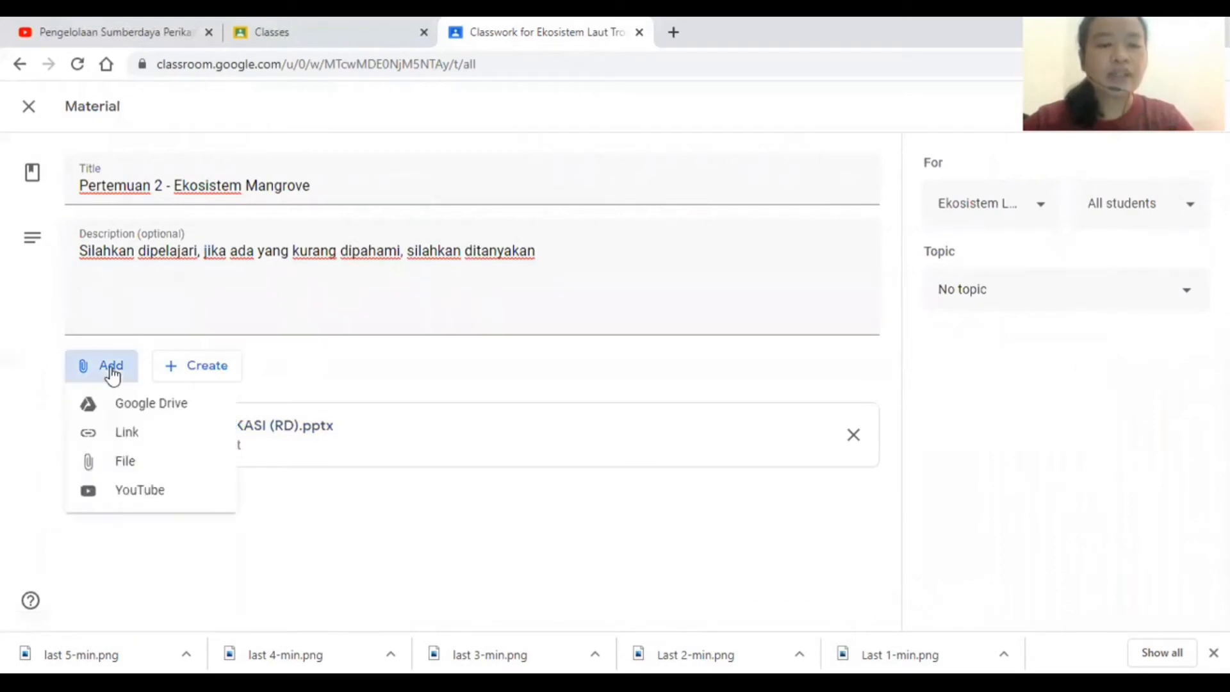
{"action": "left_click", "coordinate": [122, 438]}
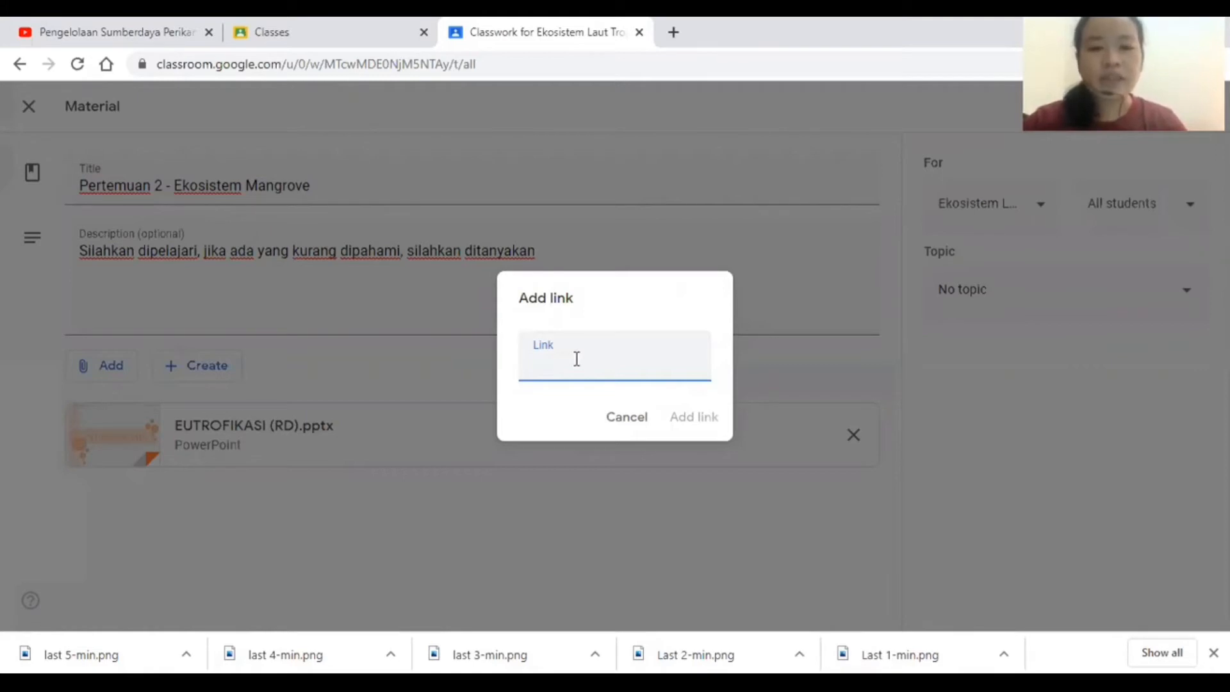
{"action": "key", "text": "ctrl+v"}
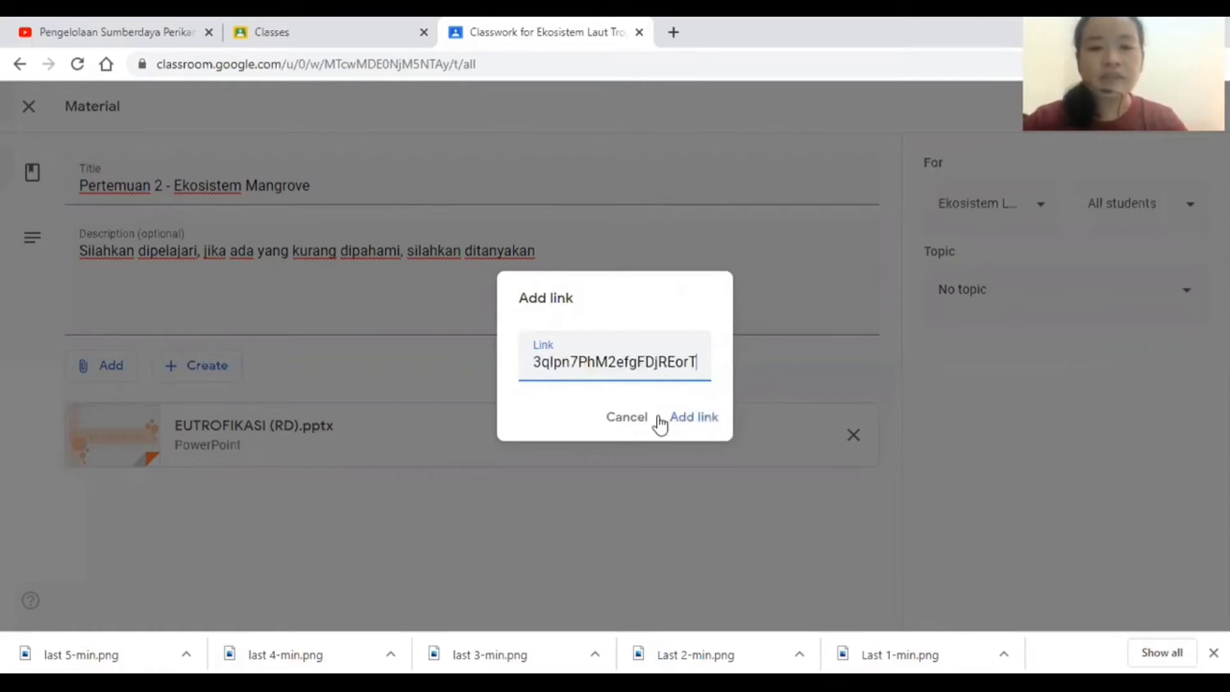
{"action": "left_click", "coordinate": [699, 424]}
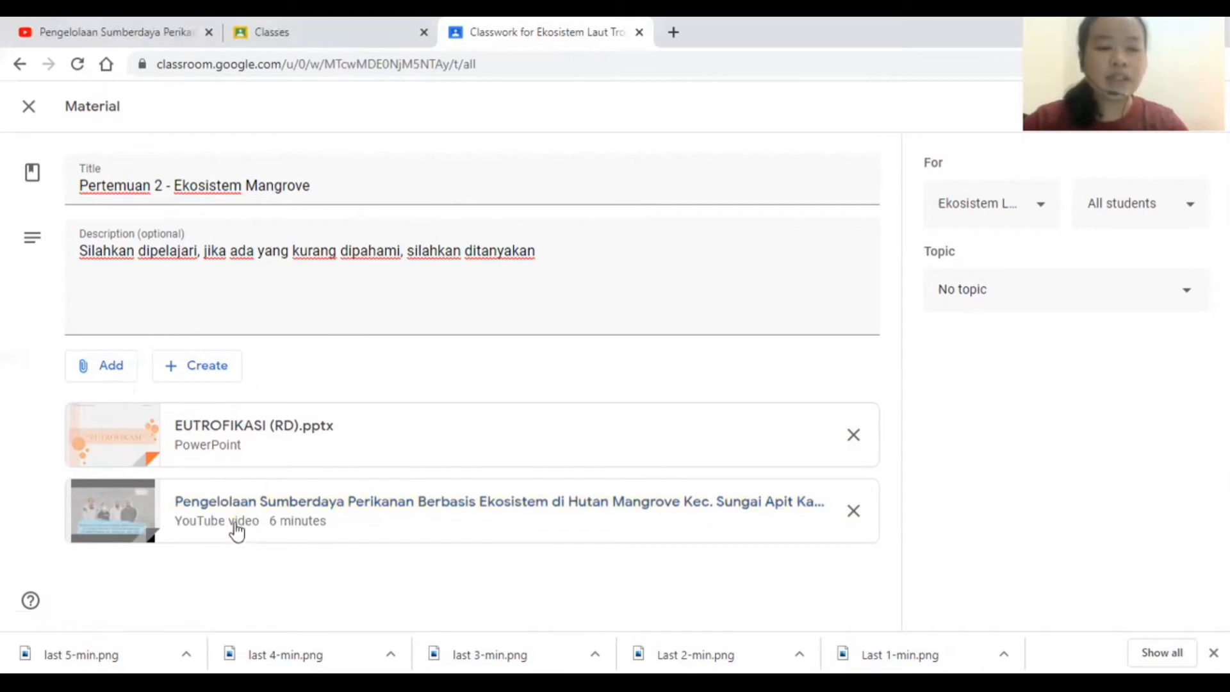
- Upload the PDF file Dampak Lingkungan from the computer's Dropbox folder and attach it to the material
{"action": "left_click", "coordinate": [128, 369]}
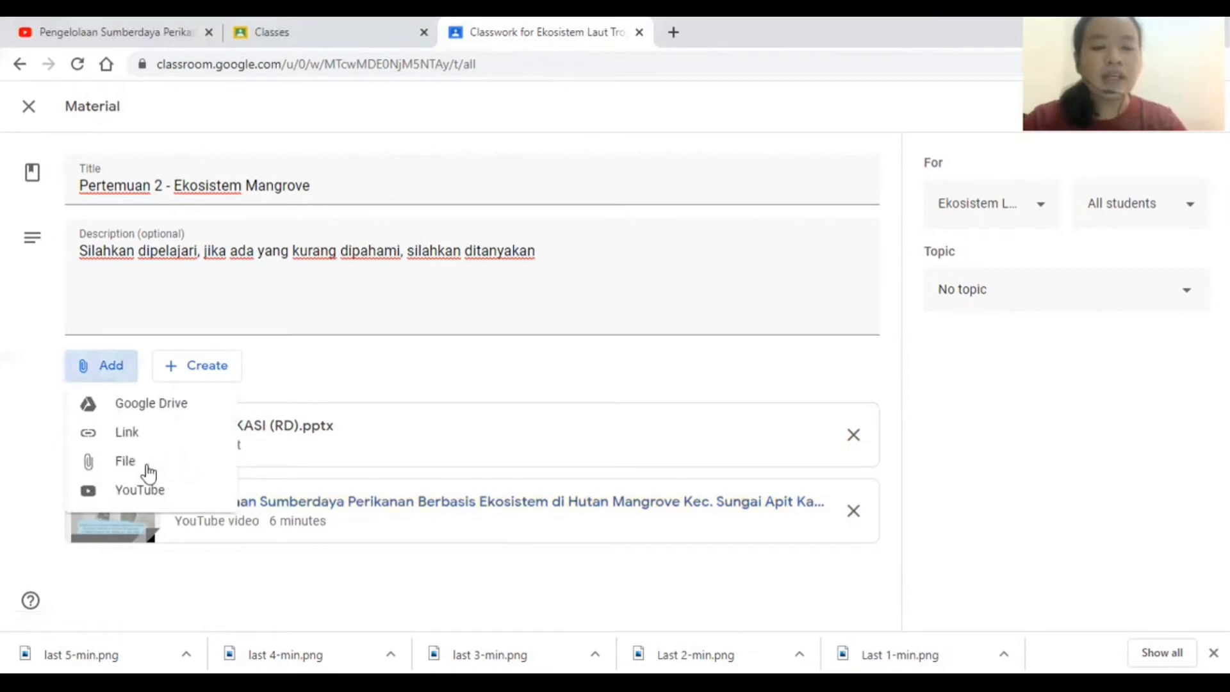
{"action": "left_click", "coordinate": [148, 473]}
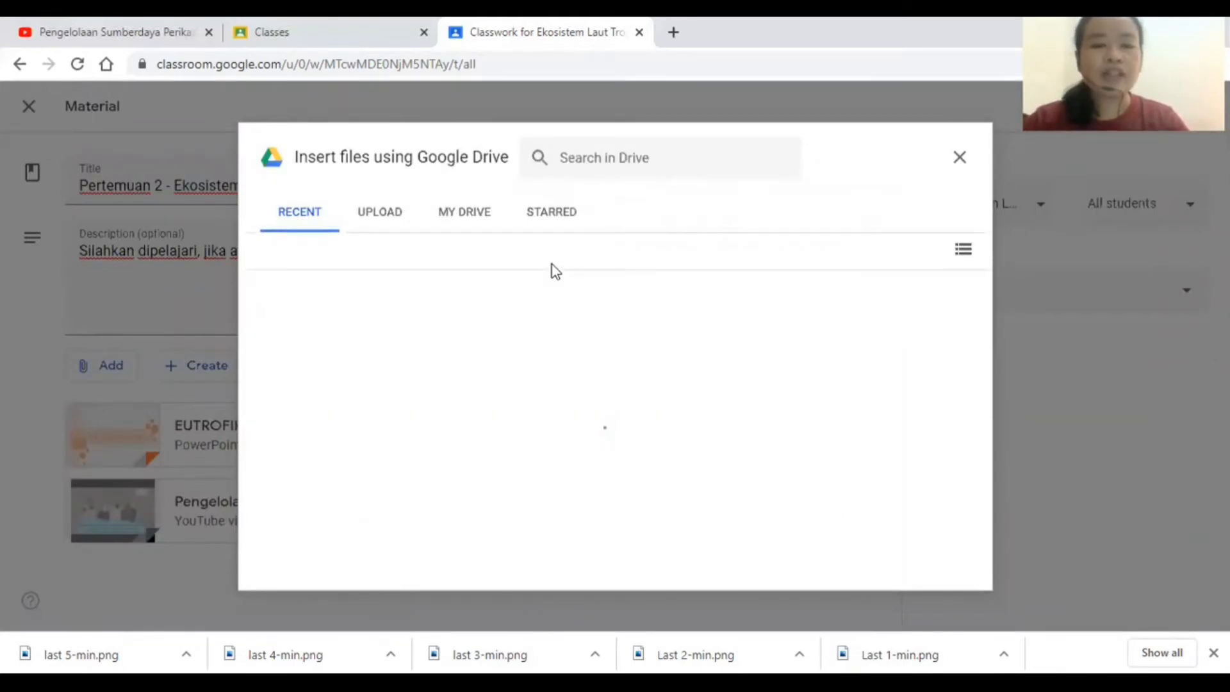
{"action": "left_click", "coordinate": [378, 213]}
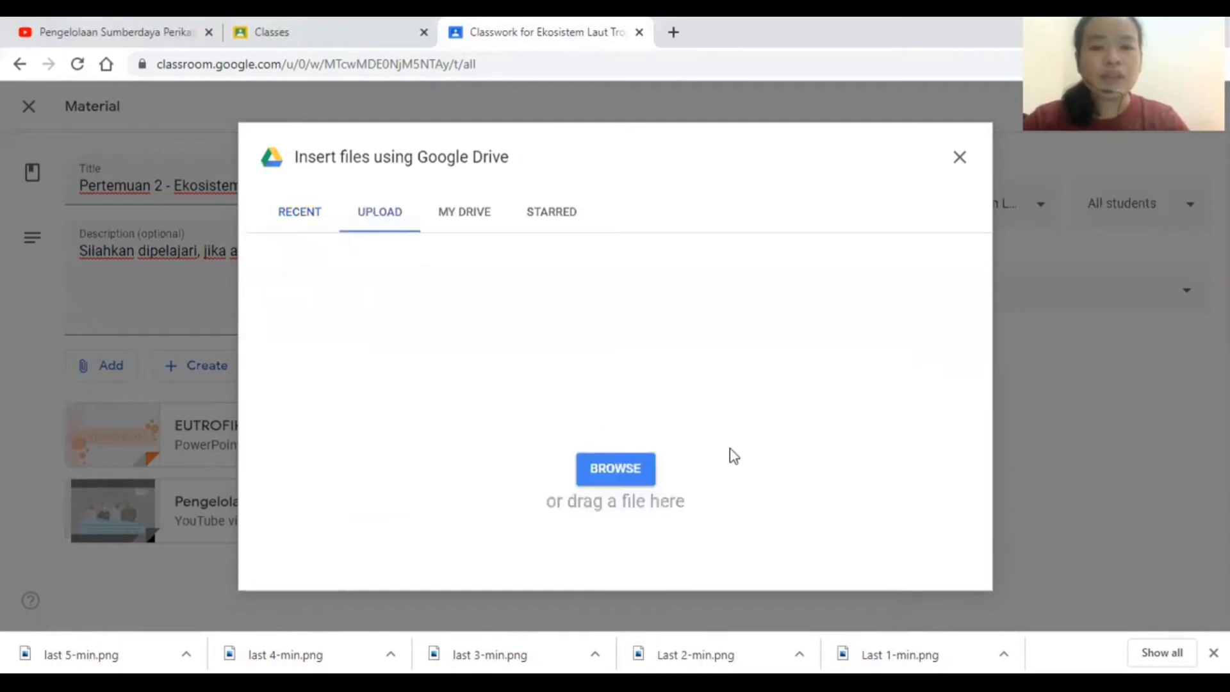
{"action": "left_click", "coordinate": [612, 478]}
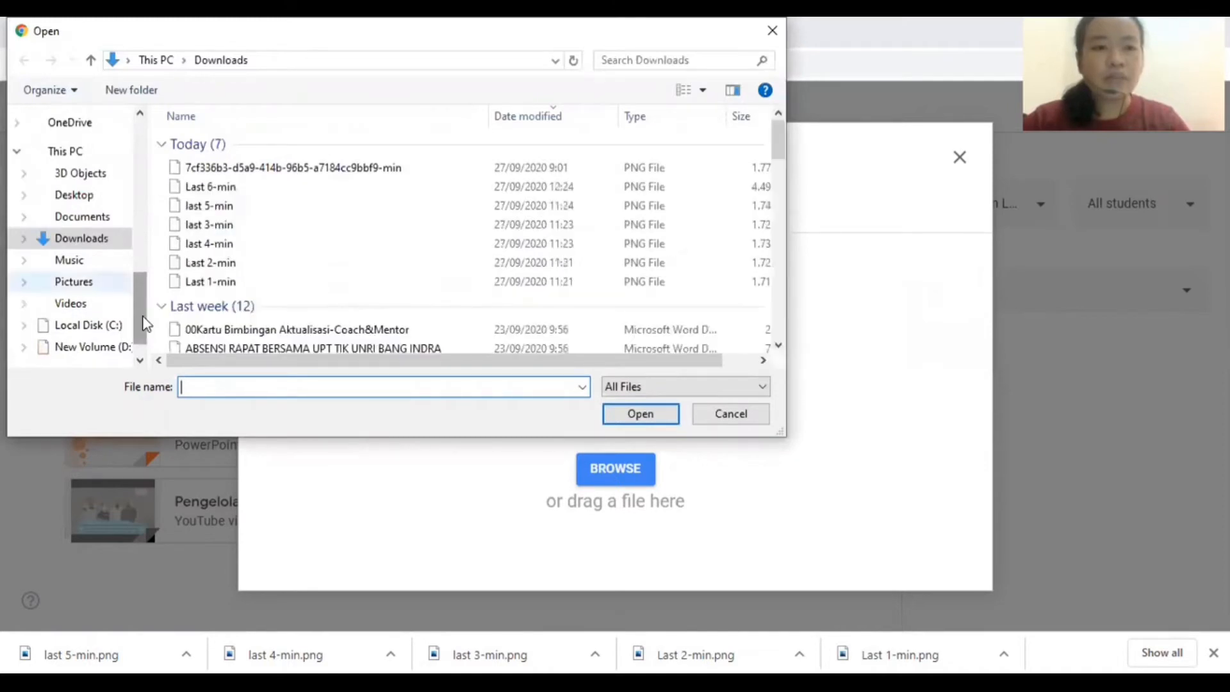
{"action": "scroll", "coordinate": [141, 211], "scroll_direction": "up", "scroll_amount": 5}
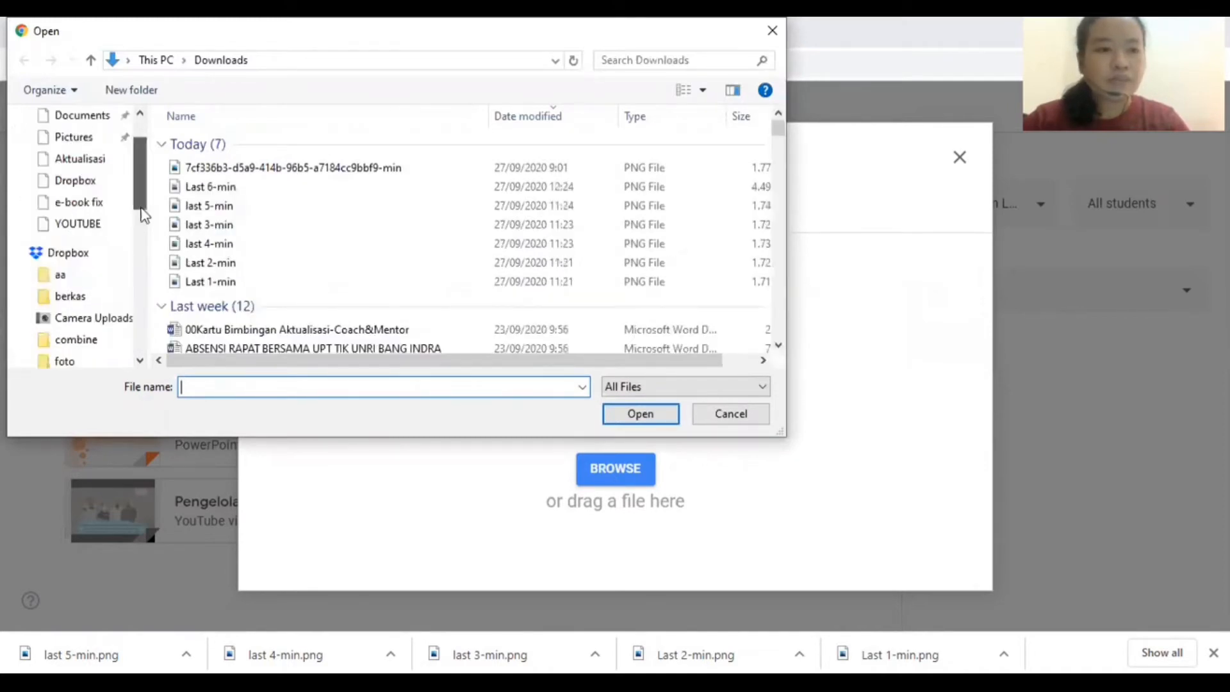
{"action": "left_click", "coordinate": [85, 255]}
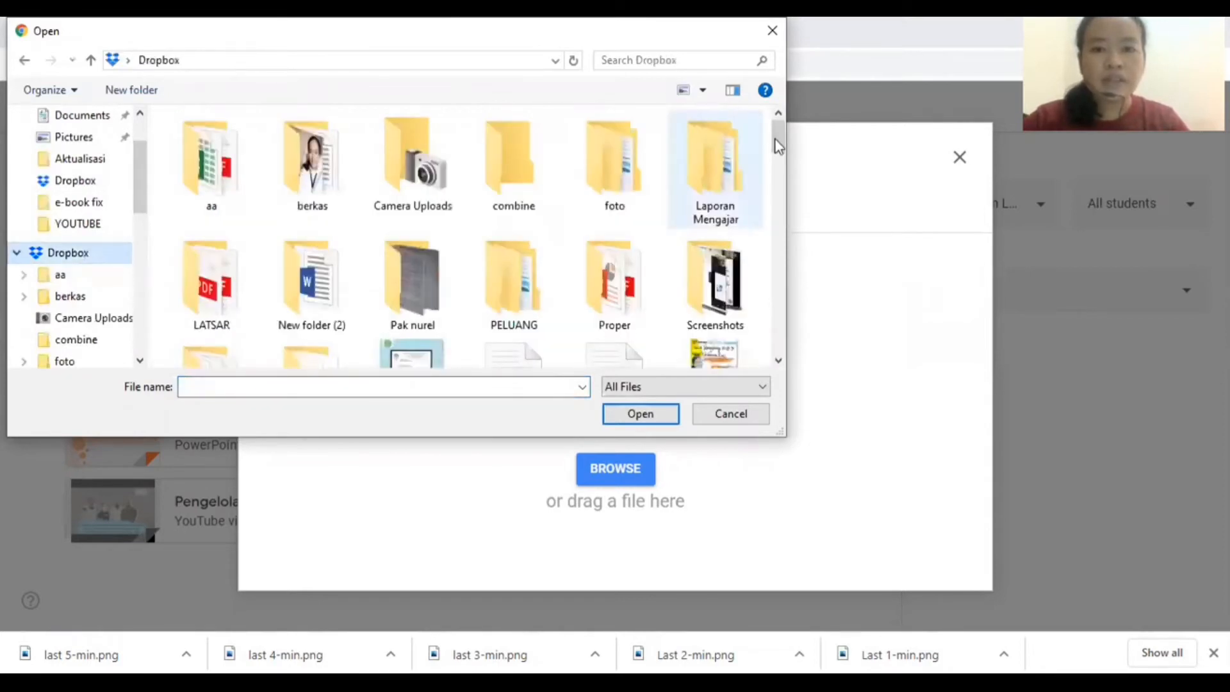
{"action": "left_click_drag", "start_coordinate": [777, 146], "coordinate": [773, 194]}
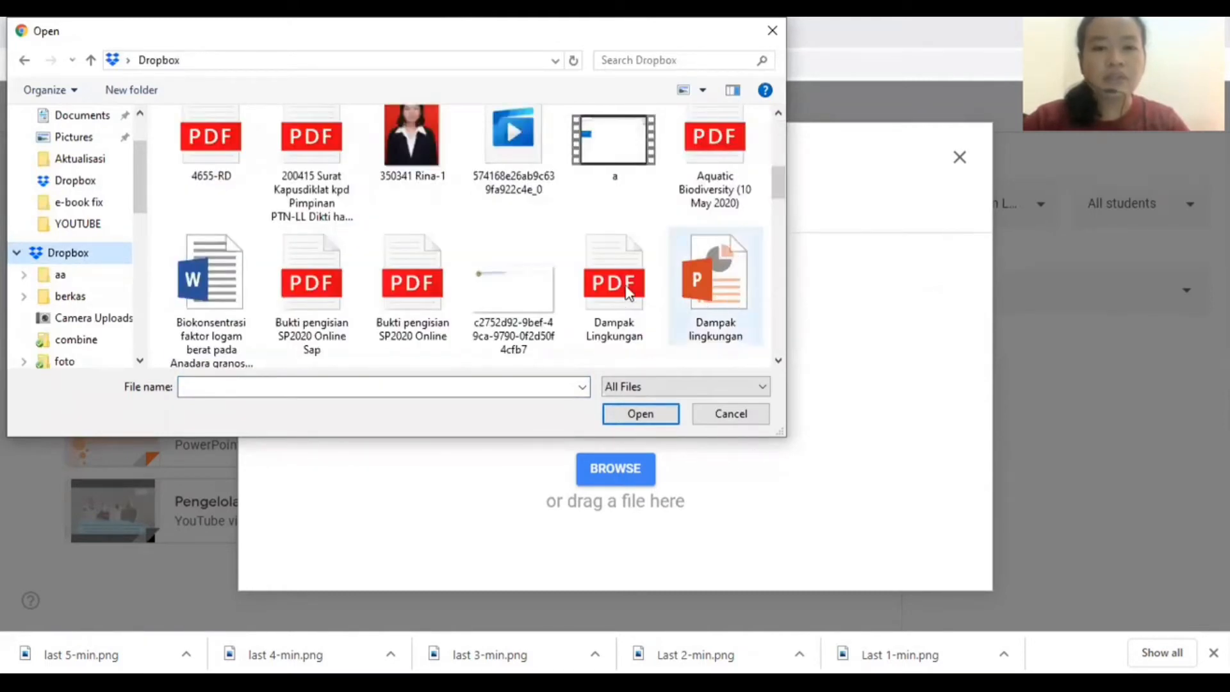
{"action": "left_click", "coordinate": [629, 294]}
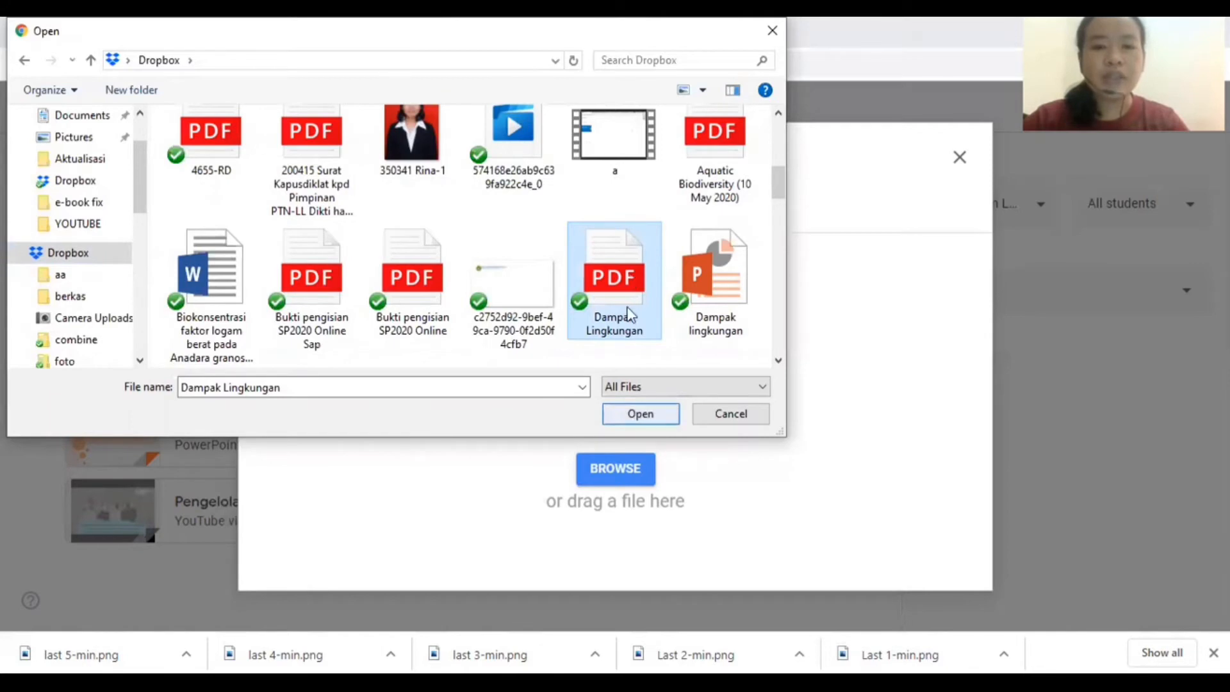
{"action": "left_click", "coordinate": [641, 415]}
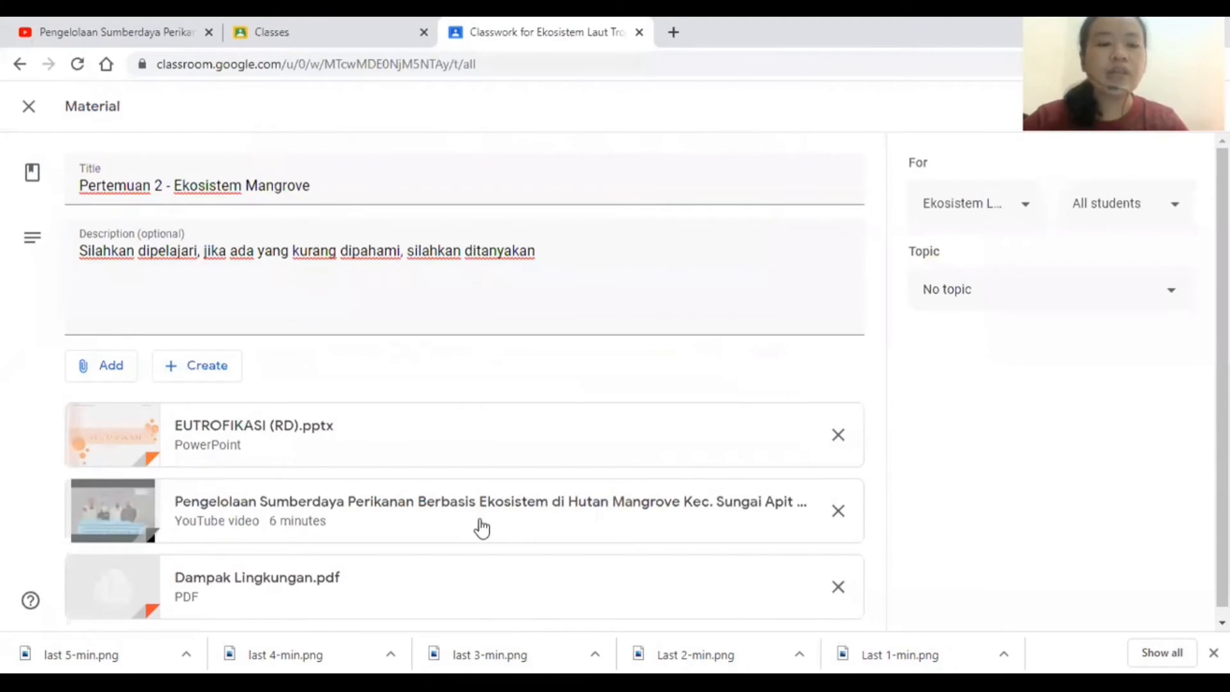
{"action": "scroll", "coordinate": [247, 567], "scroll_direction": "down", "scroll_amount": 1}
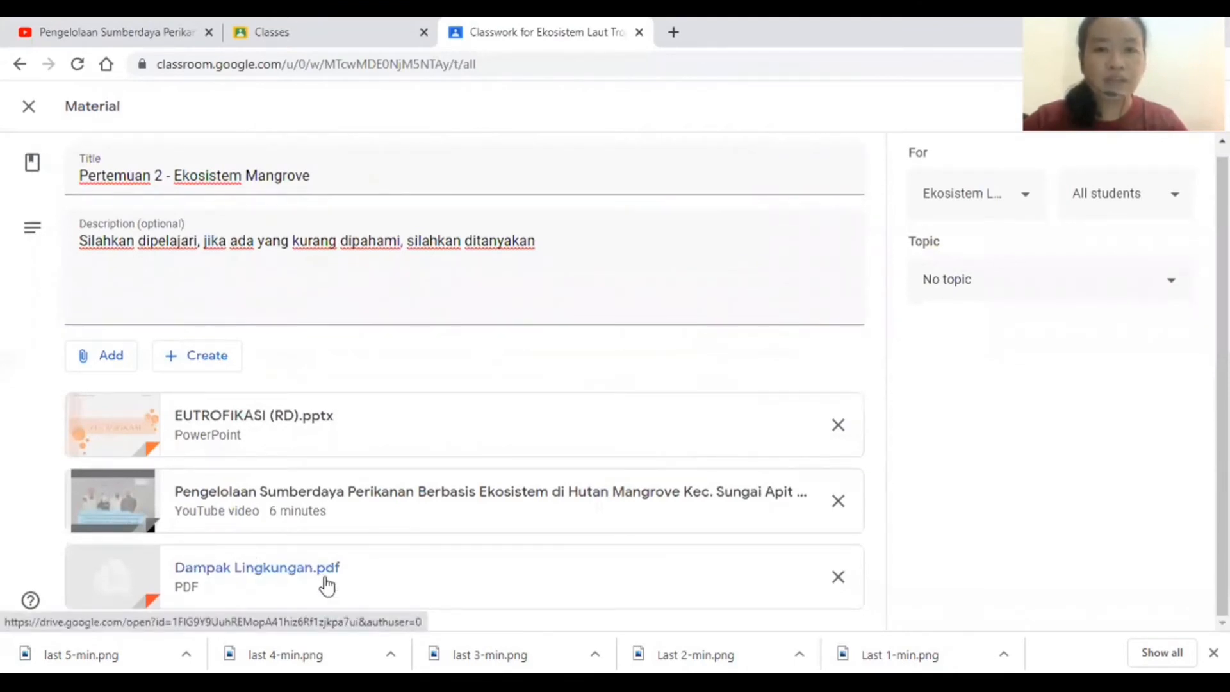
- Start adding a YouTube video to the material and search for videos by the channel owner's full name
{"action": "left_click", "coordinate": [111, 354]}
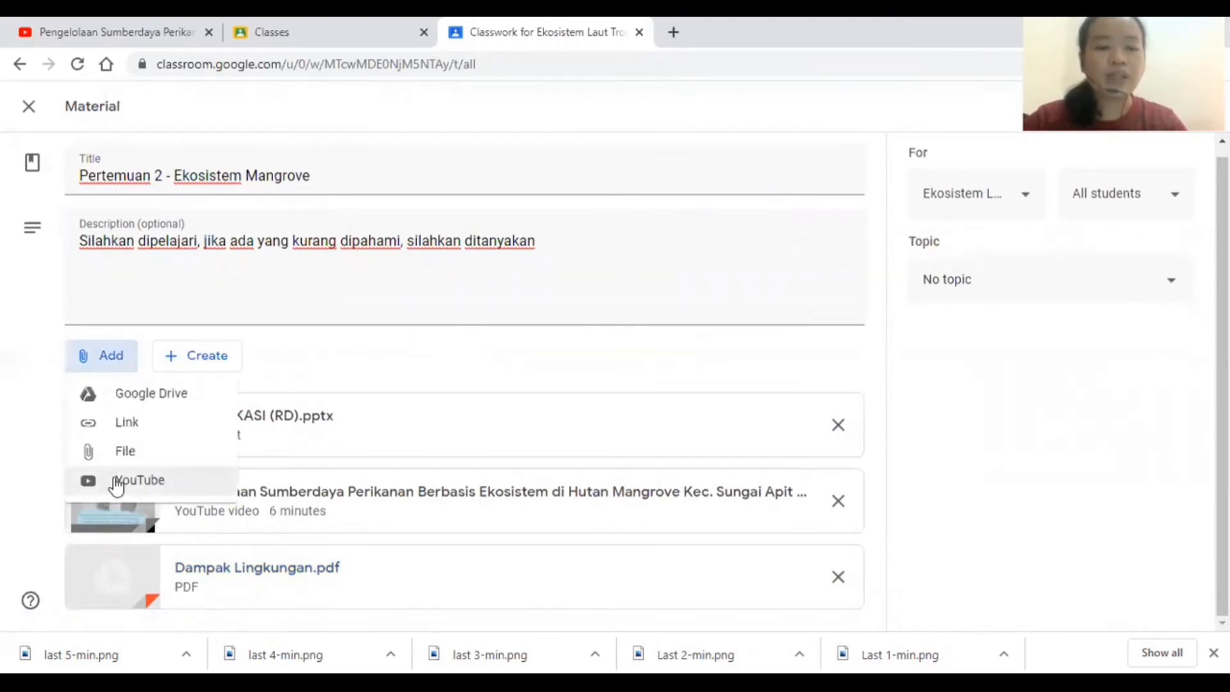
{"action": "left_click", "coordinate": [116, 484]}
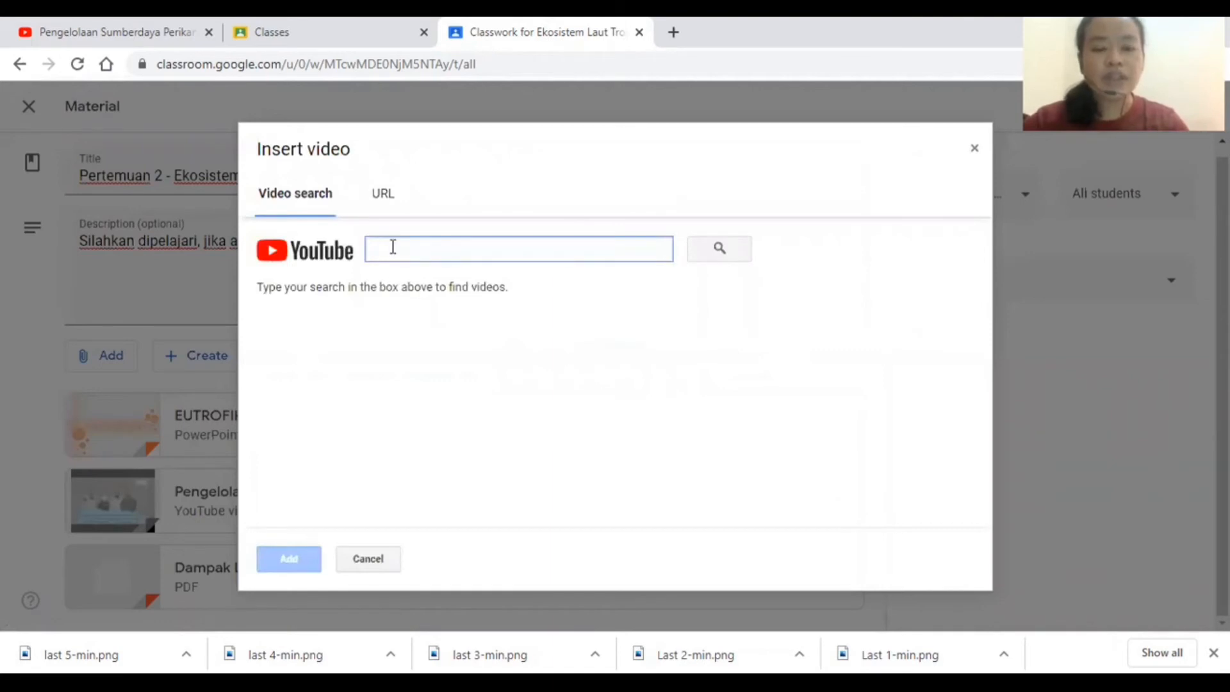
{"action": "type", "text": "r"}
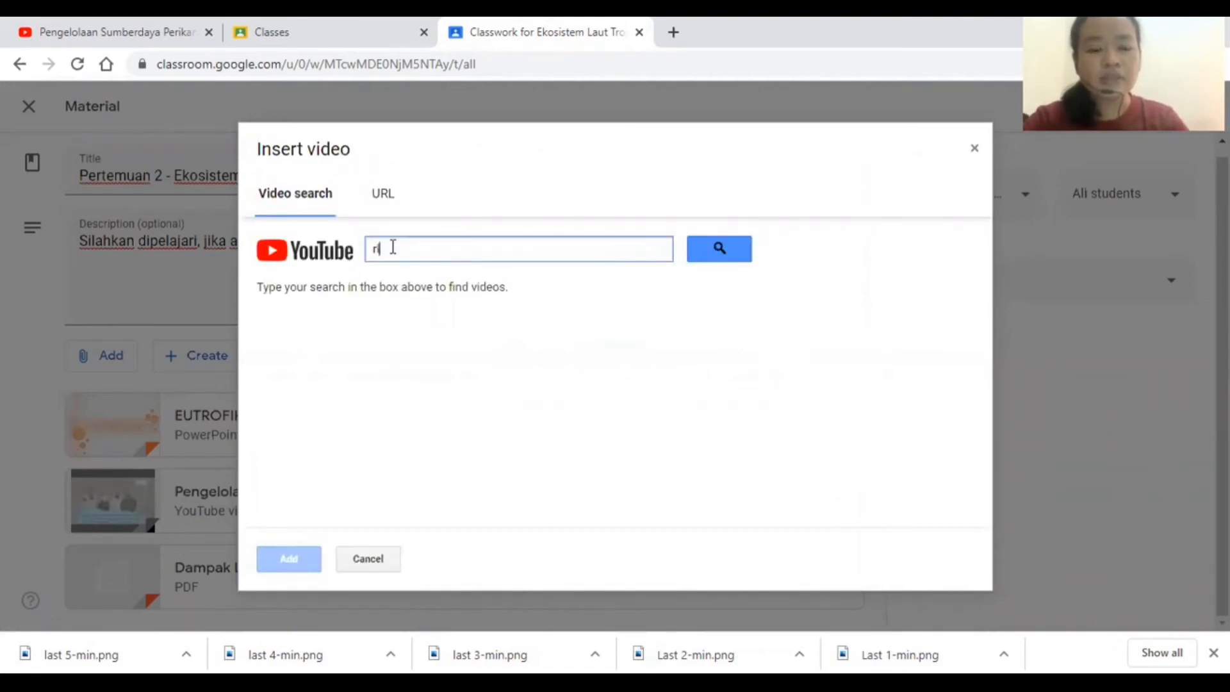
{"action": "type", "text": "inald"}
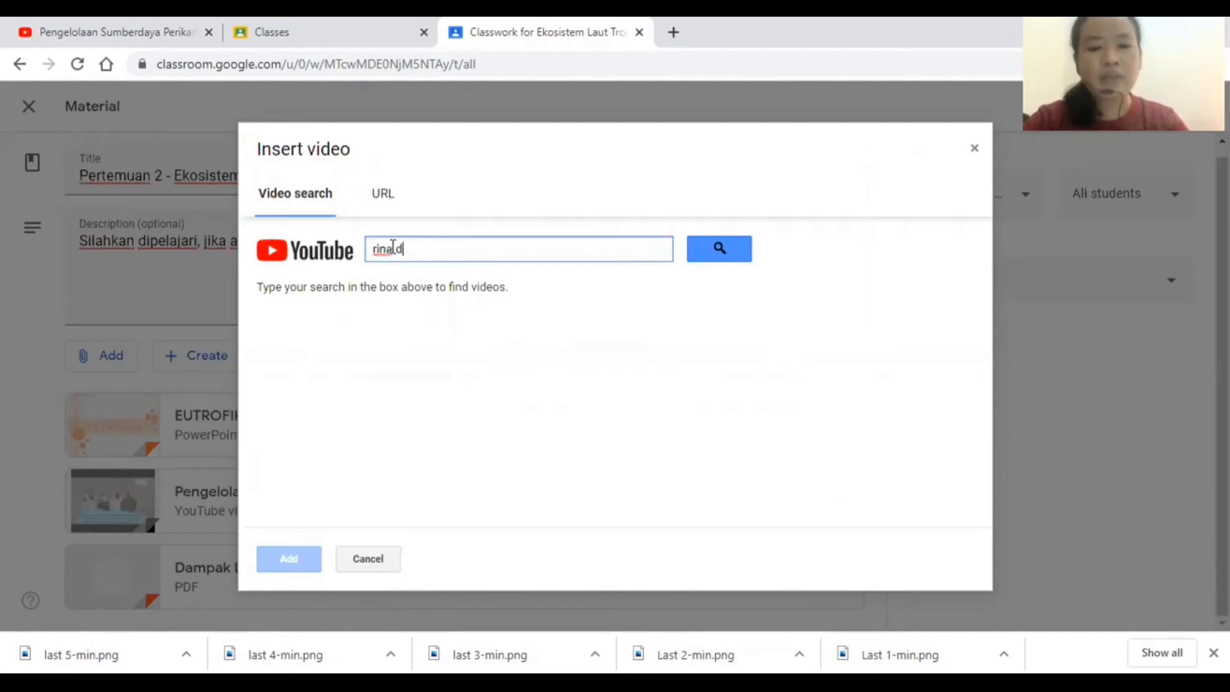
{"action": "type", "text": "i"}
{"action": "key", "text": "BackSpace"}
{"action": "type", "text": "'"}
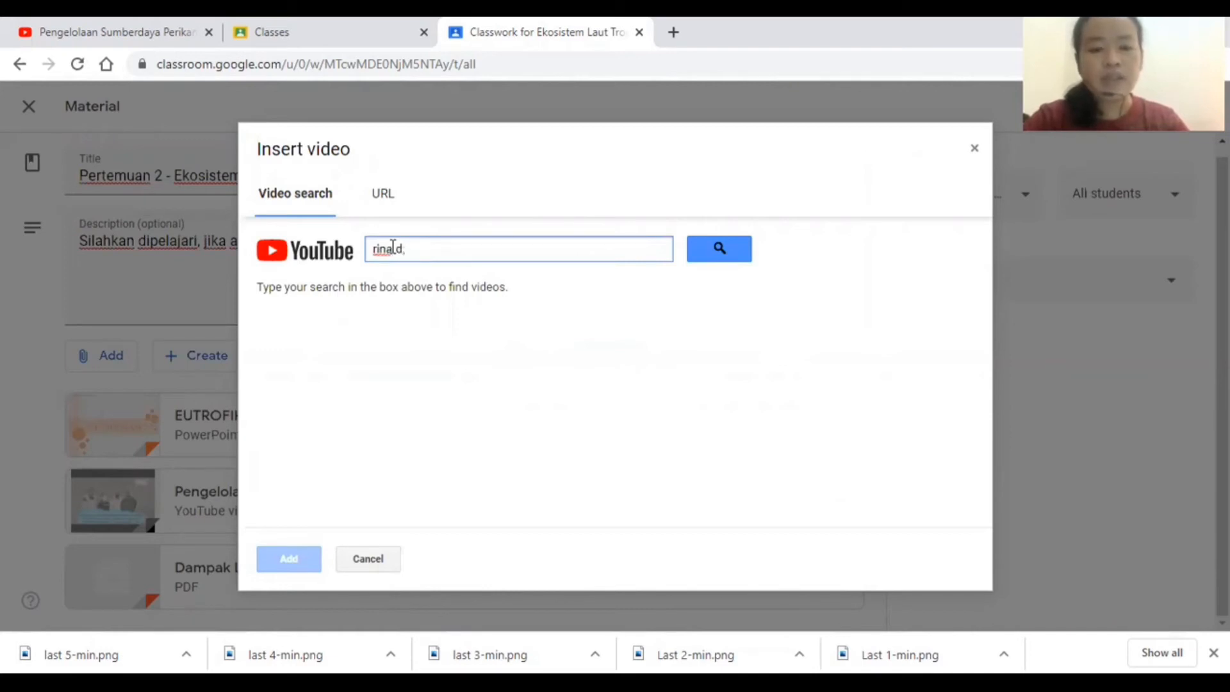
{"action": "type", "text": "rita siaba"}
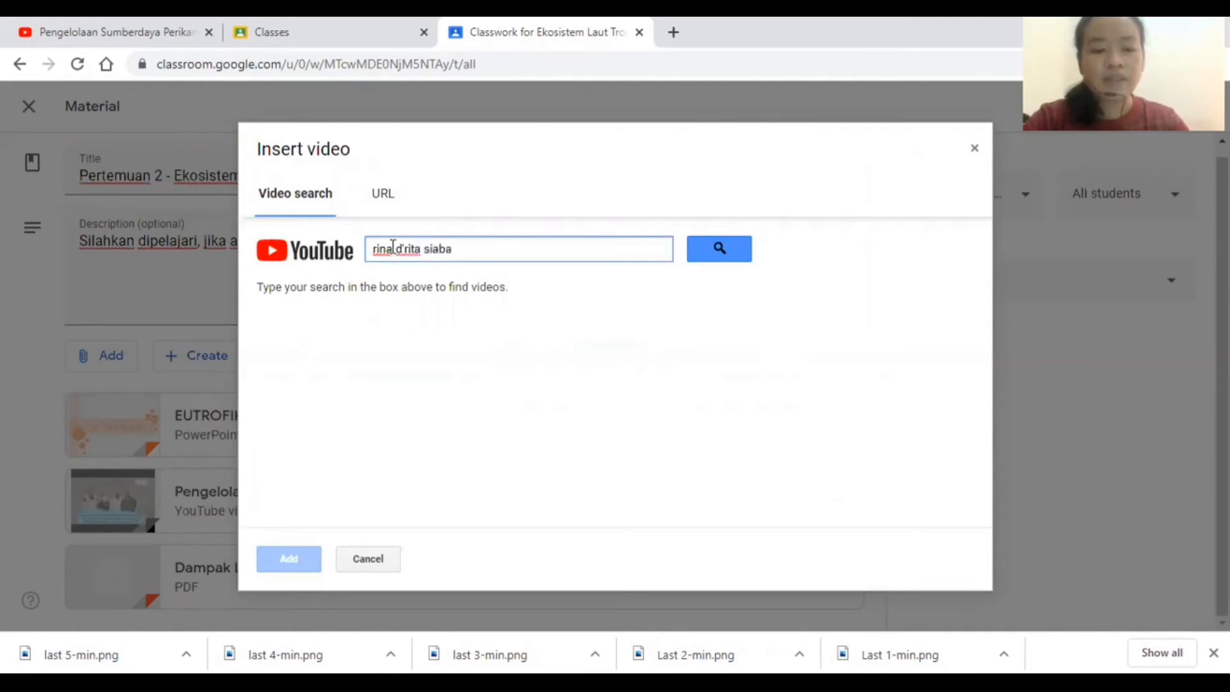
{"action": "key", "text": "BackSpace"}
{"action": "key", "text": "BackSpace"}
{"action": "key", "text": "BackSpace"}
{"action": "type", "text": "baga"}
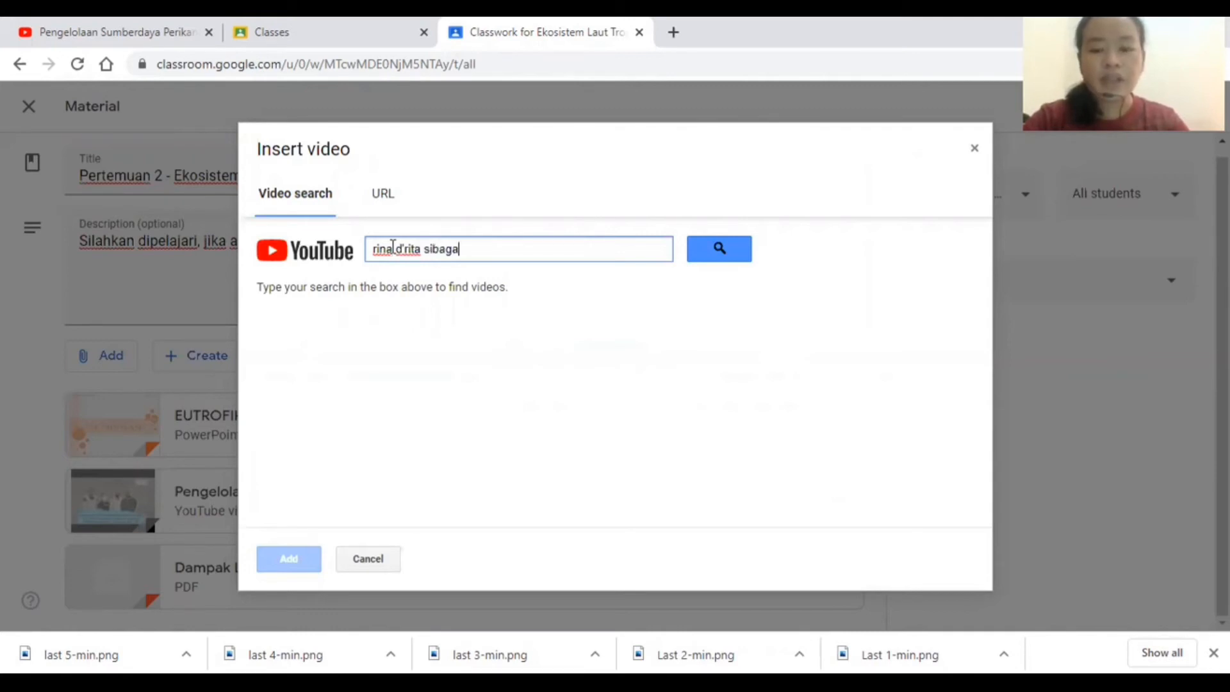
{"action": "type", "text": "riang"}
{"action": "key", "text": "Return"}
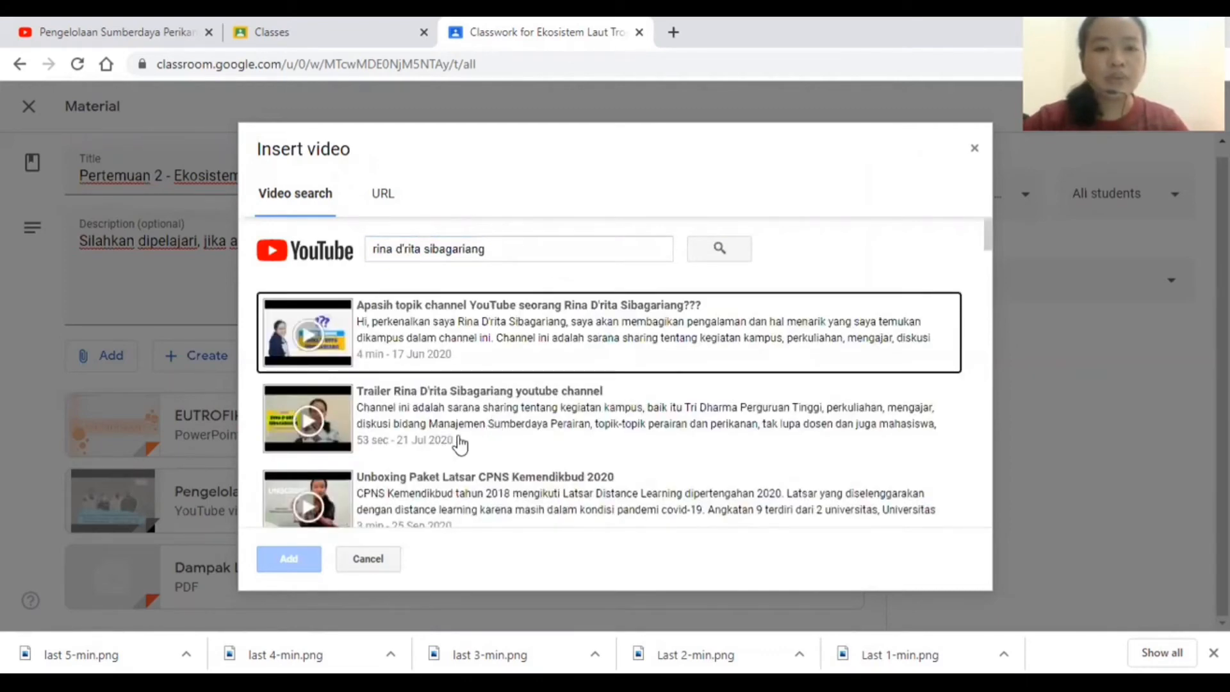
- Attach the YouTube video "FUNGSI EKOLOGI EKOSISTEM MANGROVE (Lokasi: Belakang Kampus UNRI Dumai)" from the search results to the material
{"action": "scroll", "coordinate": [460, 443], "scroll_direction": "down", "scroll_amount": 2}
{"action": "scroll", "coordinate": [460, 443], "scroll_direction": "down", "scroll_amount": 2}
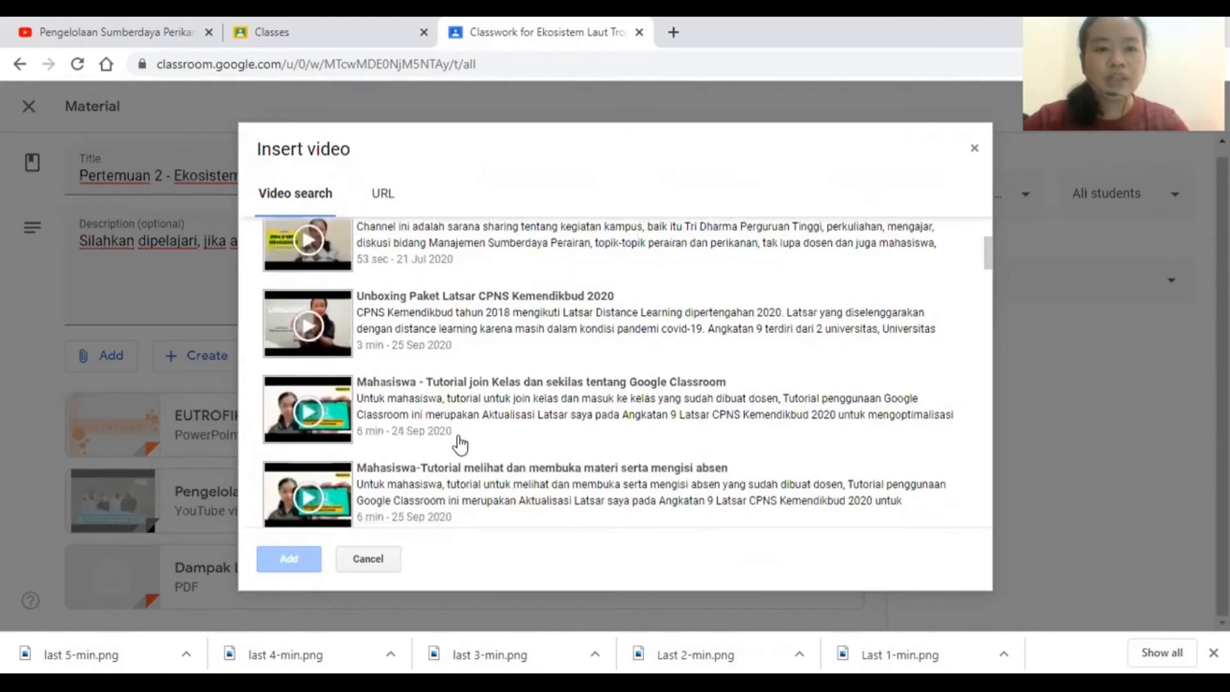
{"action": "scroll", "coordinate": [460, 443], "scroll_direction": "down", "scroll_amount": 2}
{"action": "scroll", "coordinate": [460, 443], "scroll_direction": "down", "scroll_amount": 1}
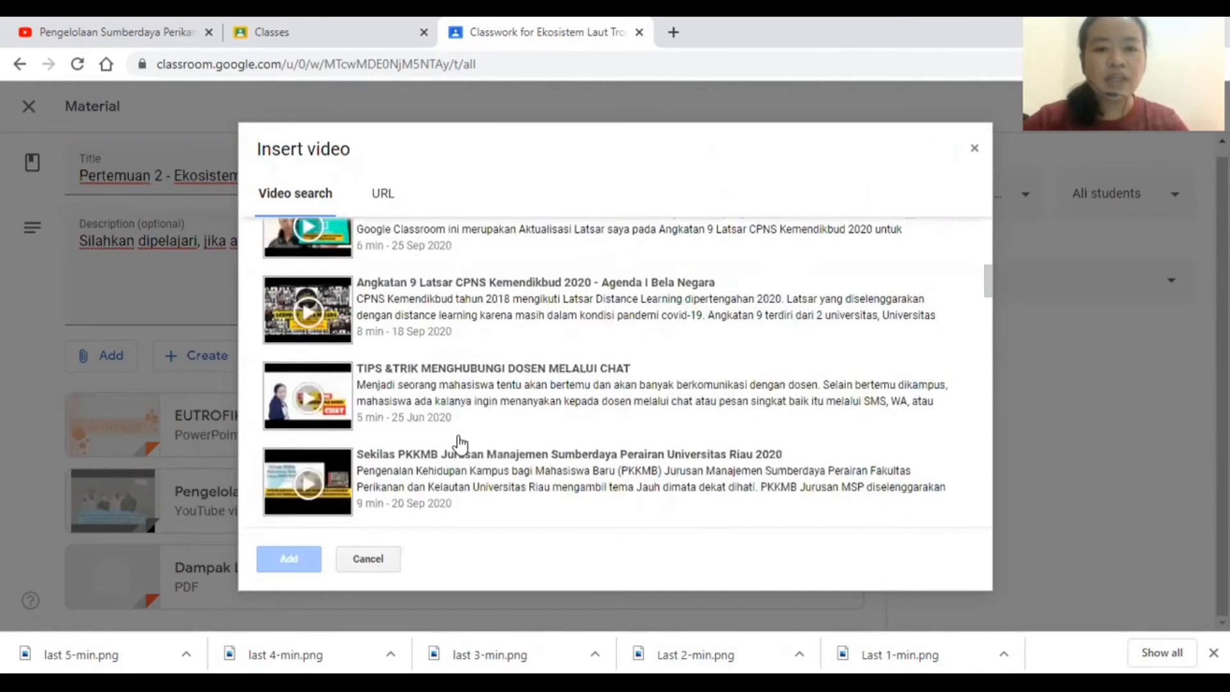
{"action": "scroll", "coordinate": [460, 443], "scroll_direction": "down", "scroll_amount": 5}
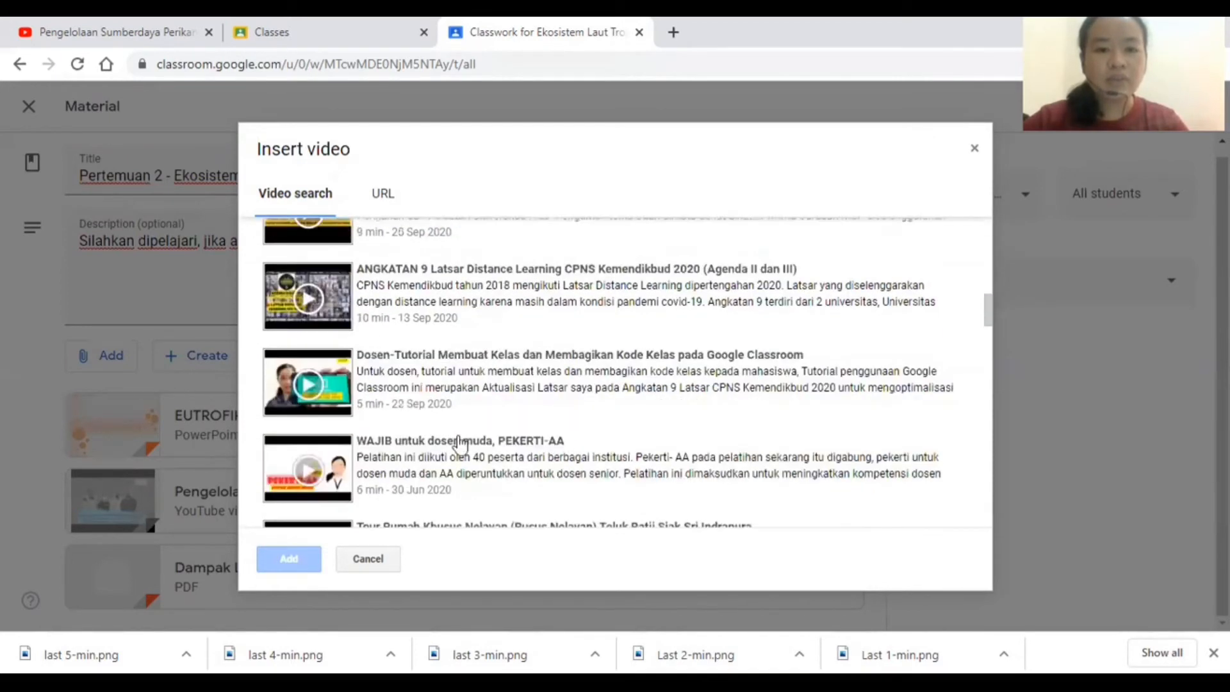
{"action": "scroll", "coordinate": [460, 443], "scroll_direction": "down", "scroll_amount": 2}
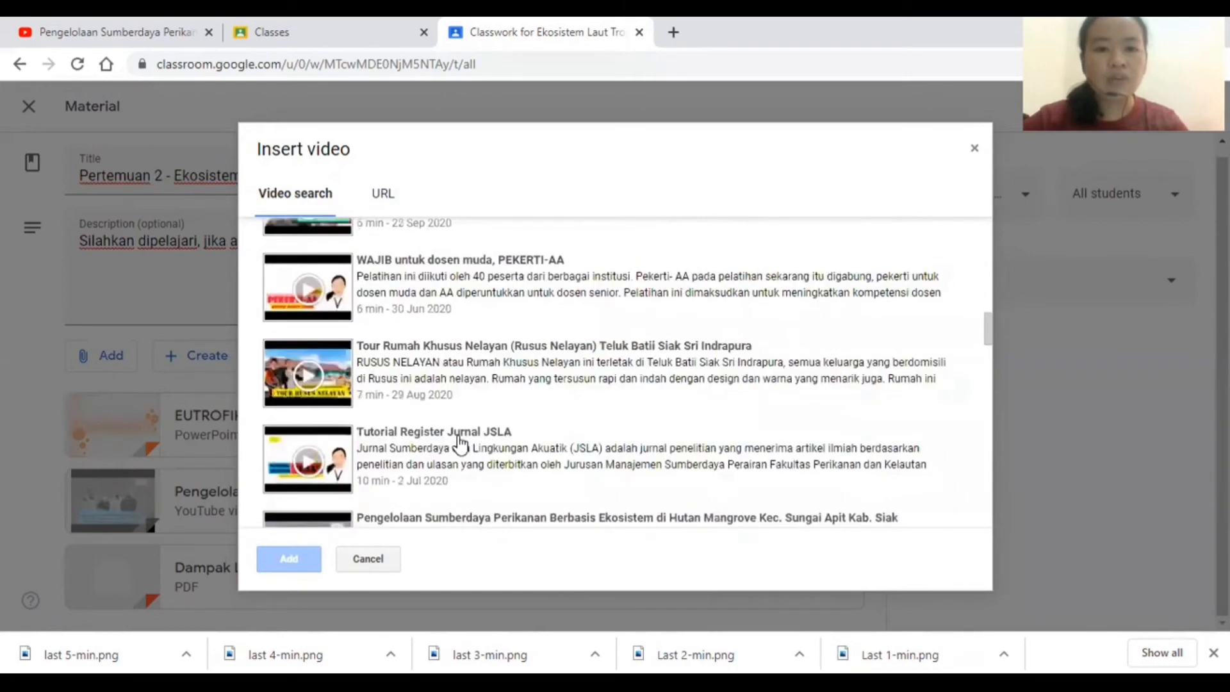
{"action": "scroll", "coordinate": [460, 444], "scroll_direction": "down", "scroll_amount": 2}
{"action": "scroll", "coordinate": [460, 444], "scroll_direction": "down", "scroll_amount": 1}
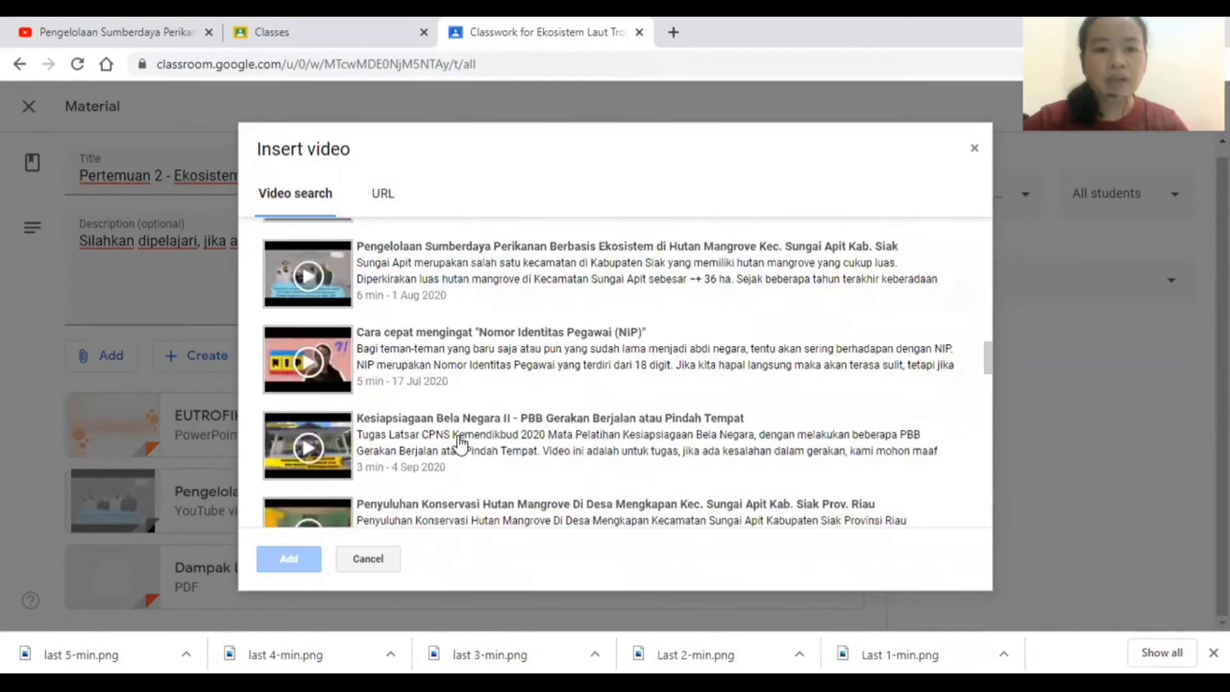
{"action": "scroll", "coordinate": [460, 443], "scroll_direction": "up", "scroll_amount": 1}
{"action": "scroll", "coordinate": [460, 444], "scroll_direction": "down", "scroll_amount": 1}
{"action": "scroll", "coordinate": [460, 444], "scroll_direction": "down", "scroll_amount": 3}
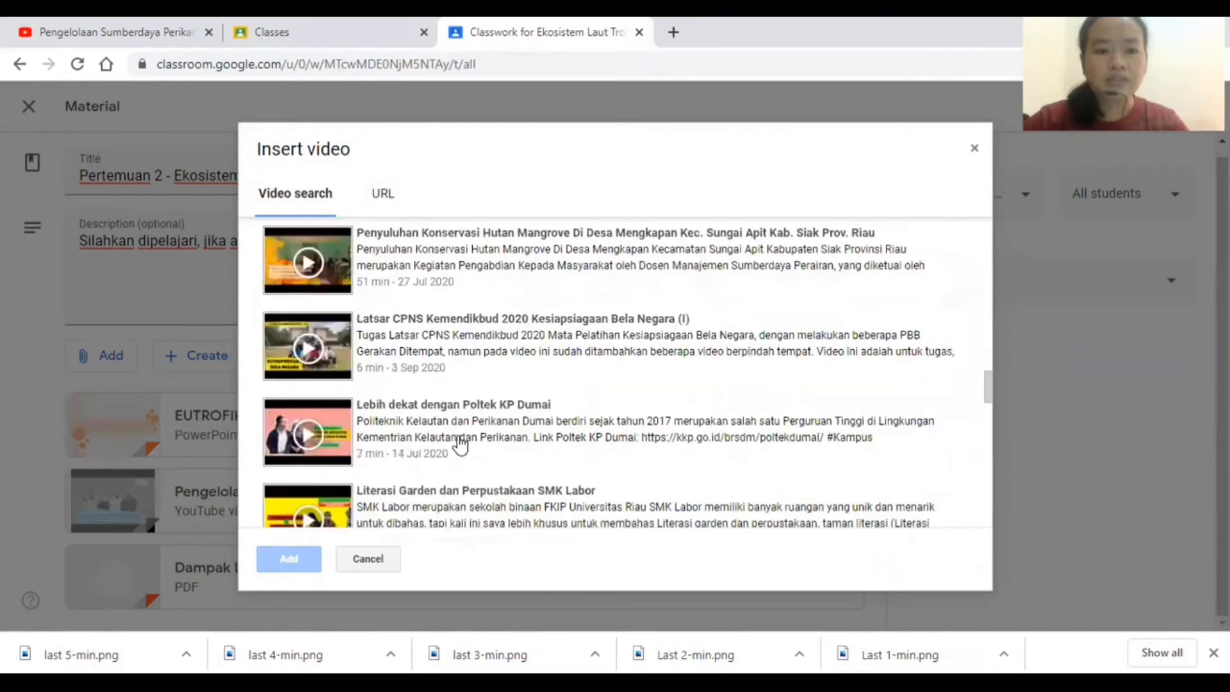
{"action": "scroll", "coordinate": [461, 444], "scroll_direction": "down", "scroll_amount": 2}
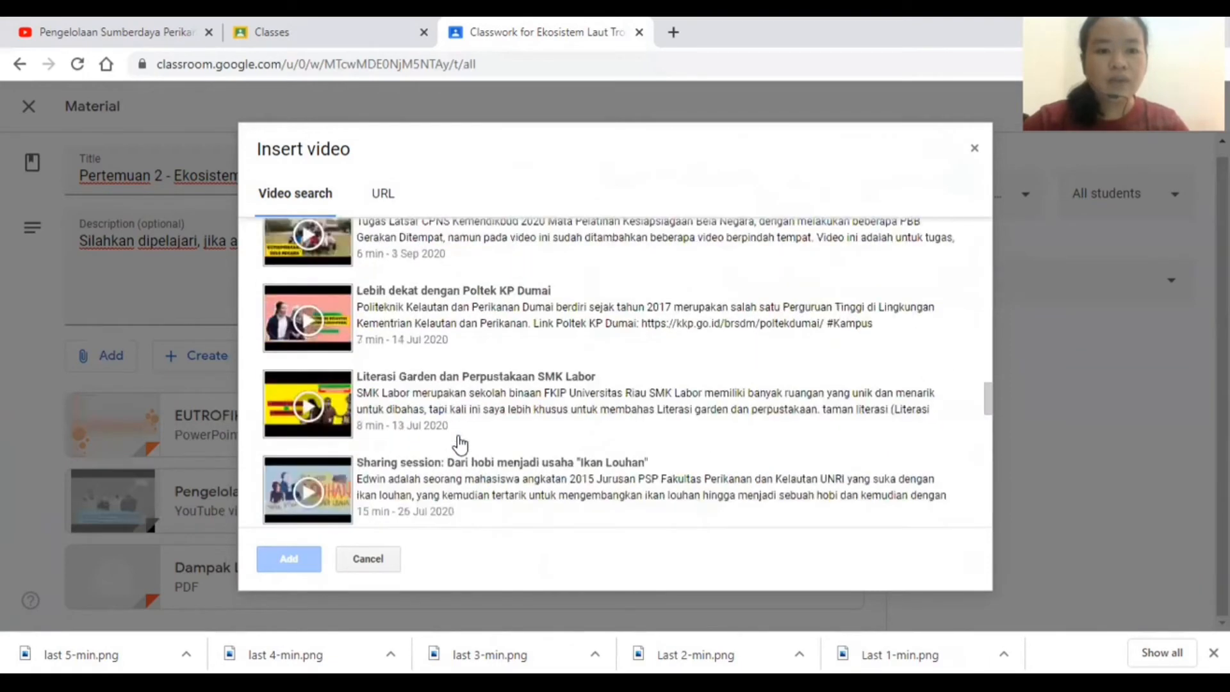
{"action": "scroll", "coordinate": [460, 443], "scroll_direction": "down", "scroll_amount": 5}
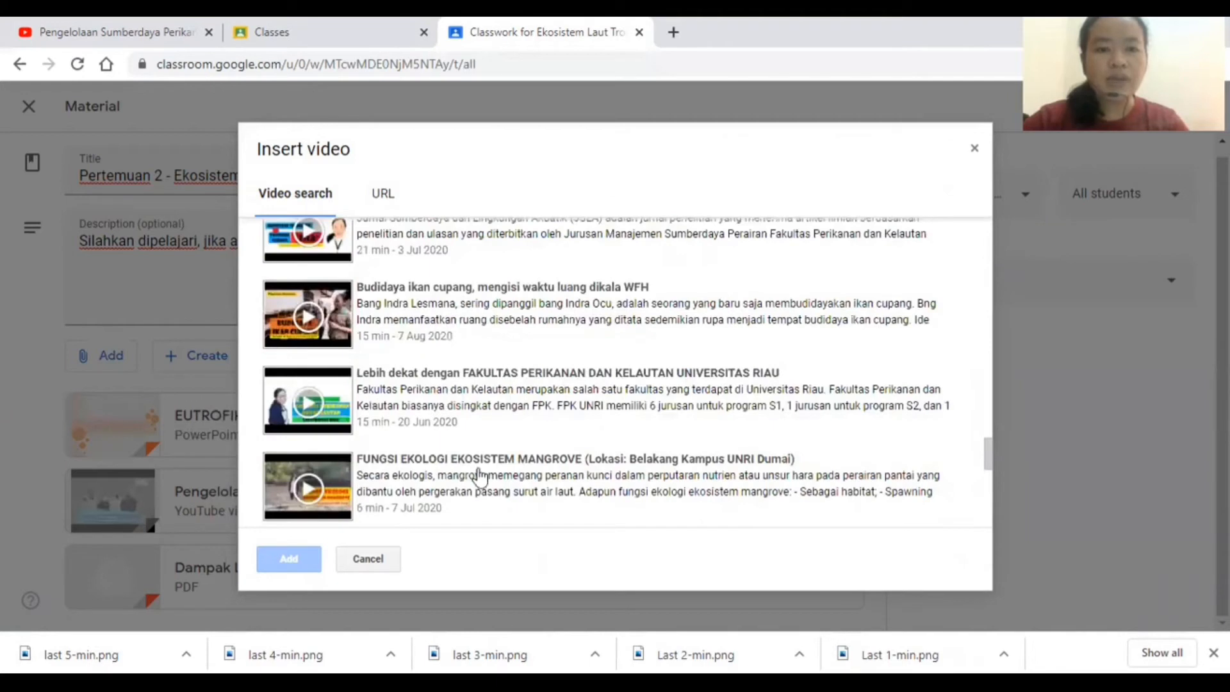
{"action": "left_click", "coordinate": [479, 478]}
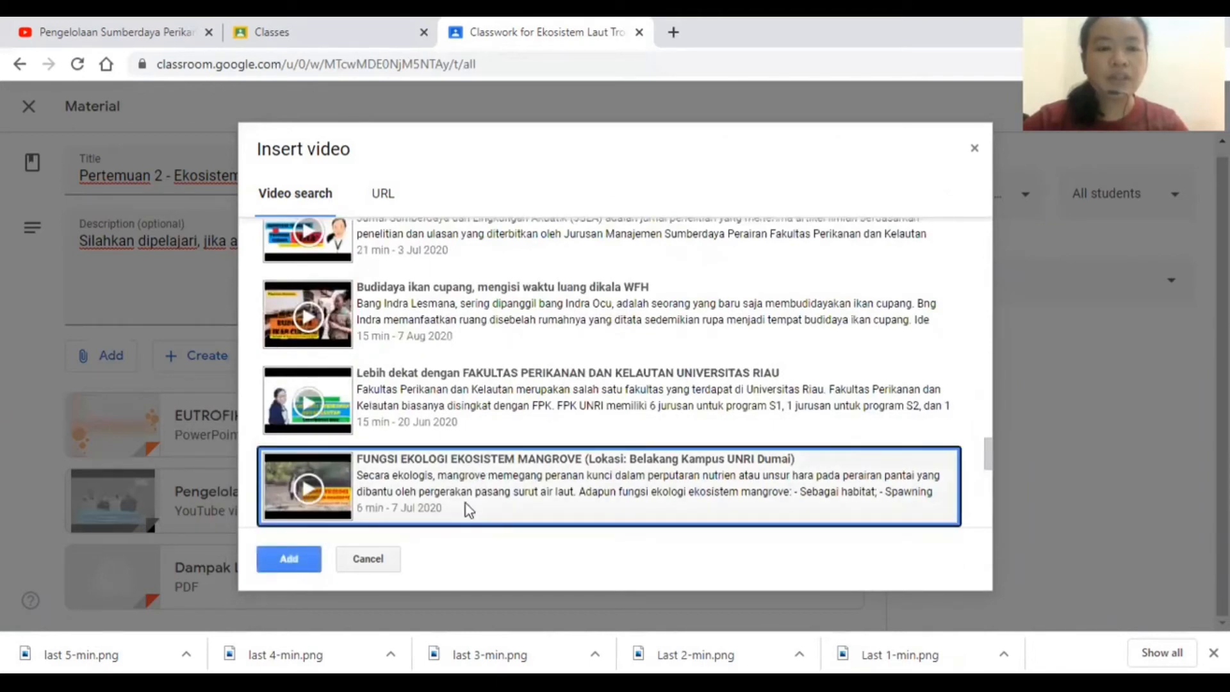
{"action": "left_click", "coordinate": [303, 567]}
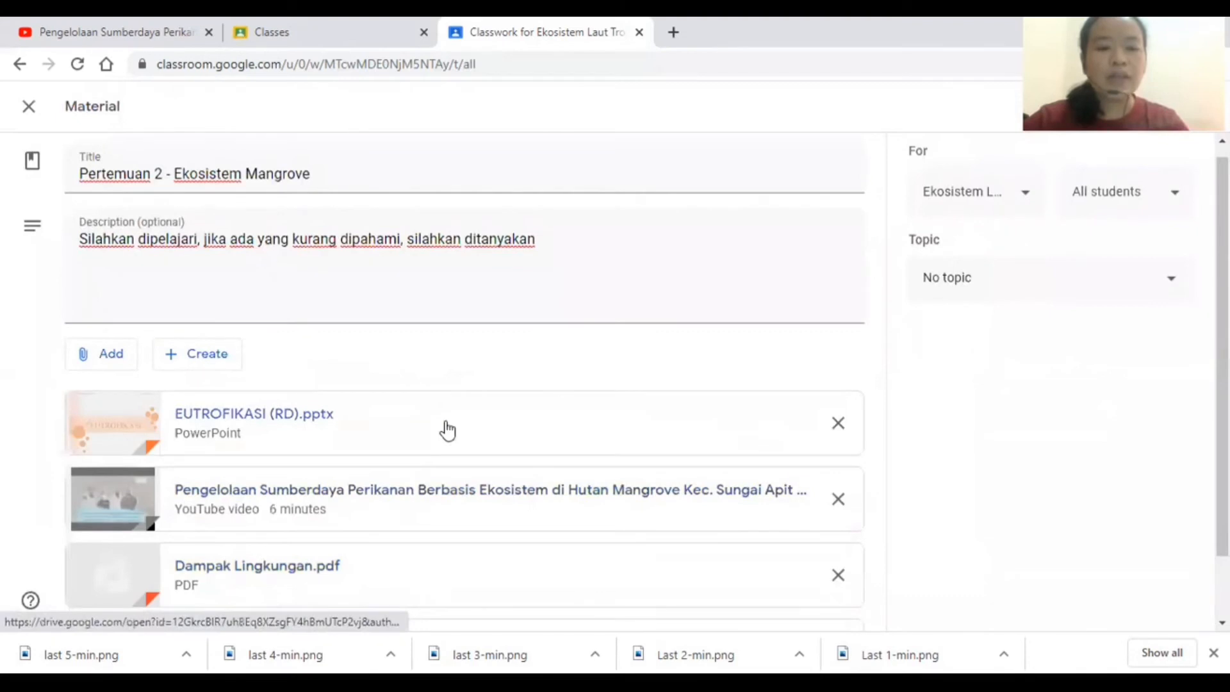
{"action": "scroll", "coordinate": [448, 429], "scroll_direction": "down", "scroll_amount": 1}
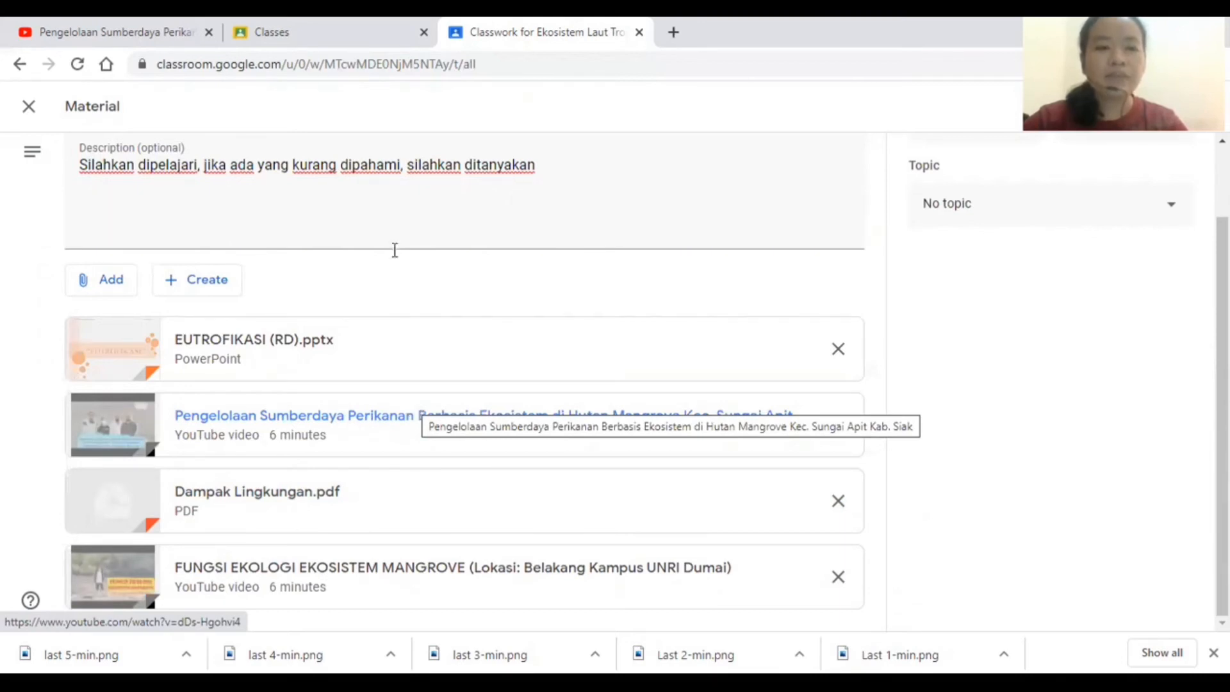
- Create a new topic named "Pertemuan 2 - Ekosistem Mangrove II" for the material
{"action": "scroll", "coordinate": [448, 295], "scroll_direction": "up", "scroll_amount": 2}
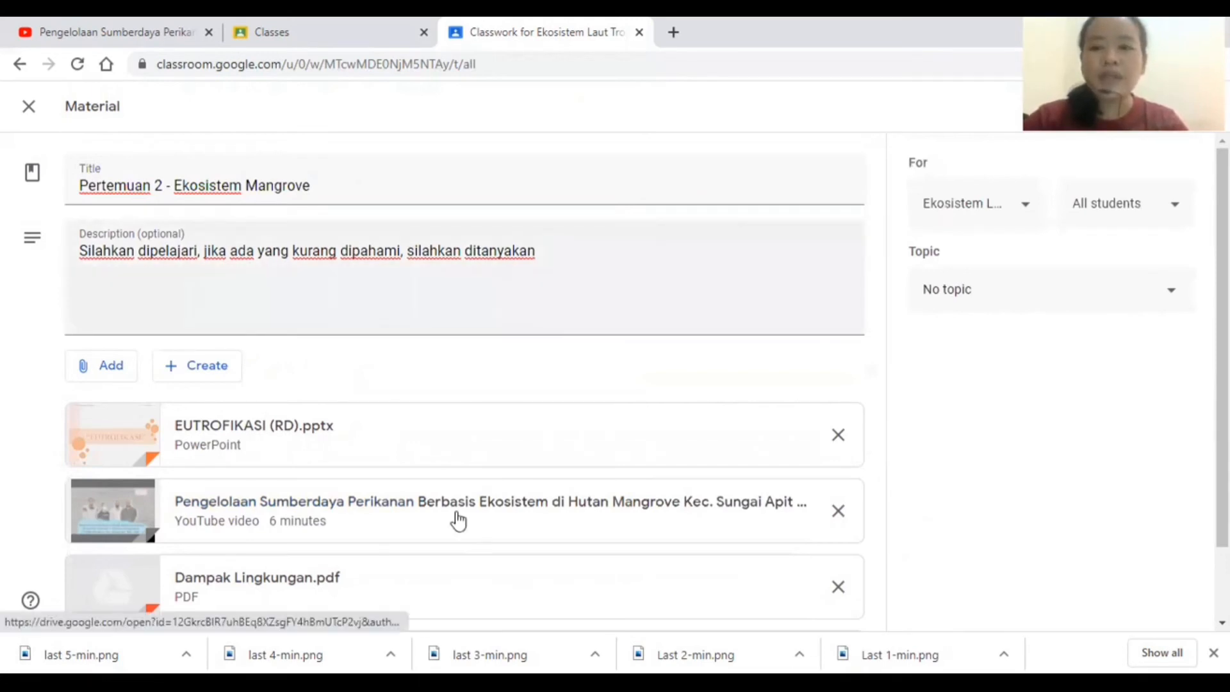
{"action": "left_click", "coordinate": [1172, 291]}
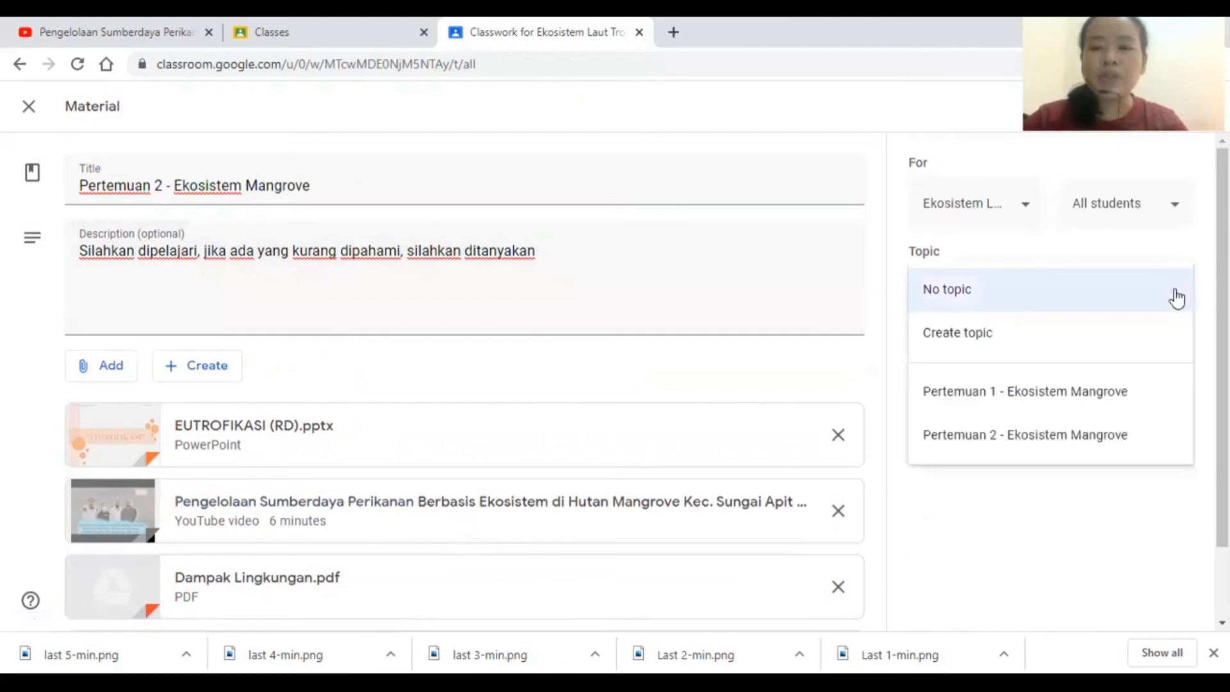
{"action": "left_click", "coordinate": [1027, 344]}
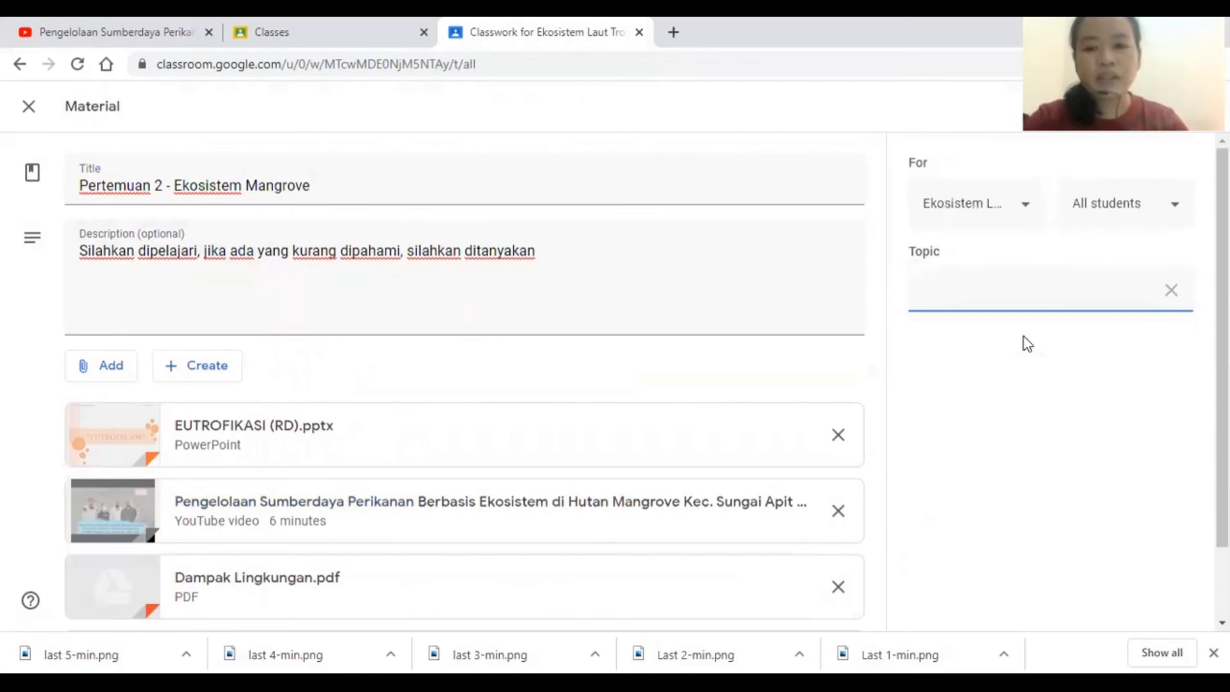
{"action": "type", "text": "Pe"}
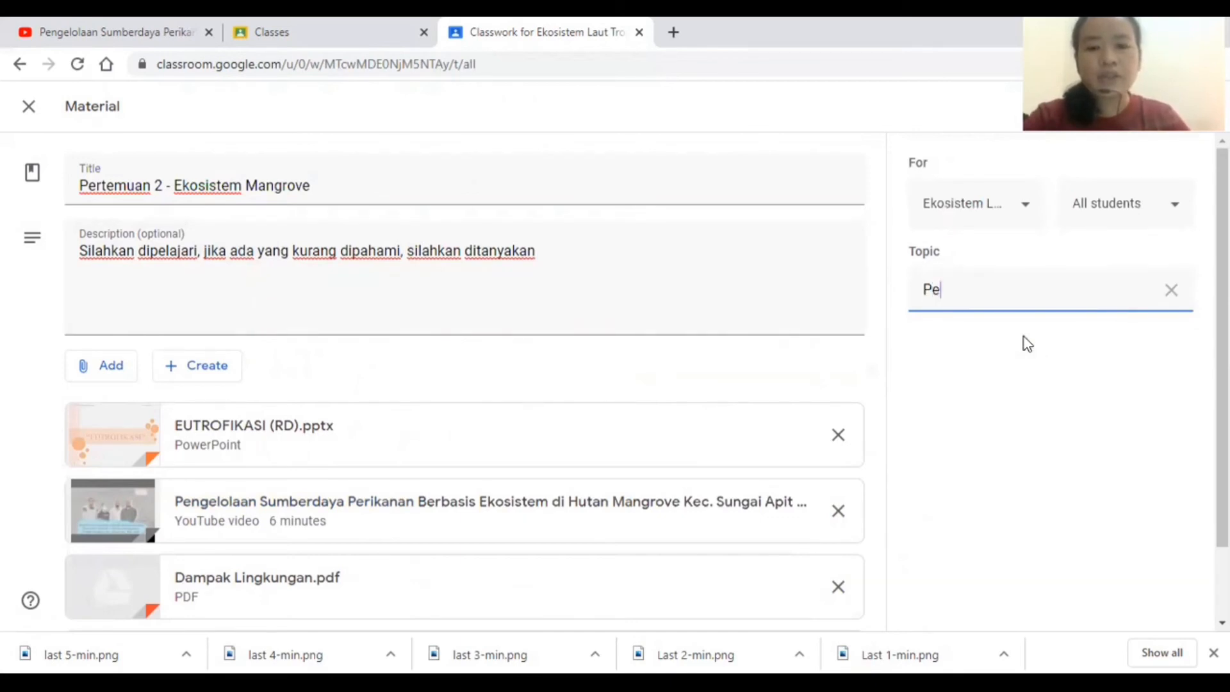
{"action": "type", "text": "rtemuan"}
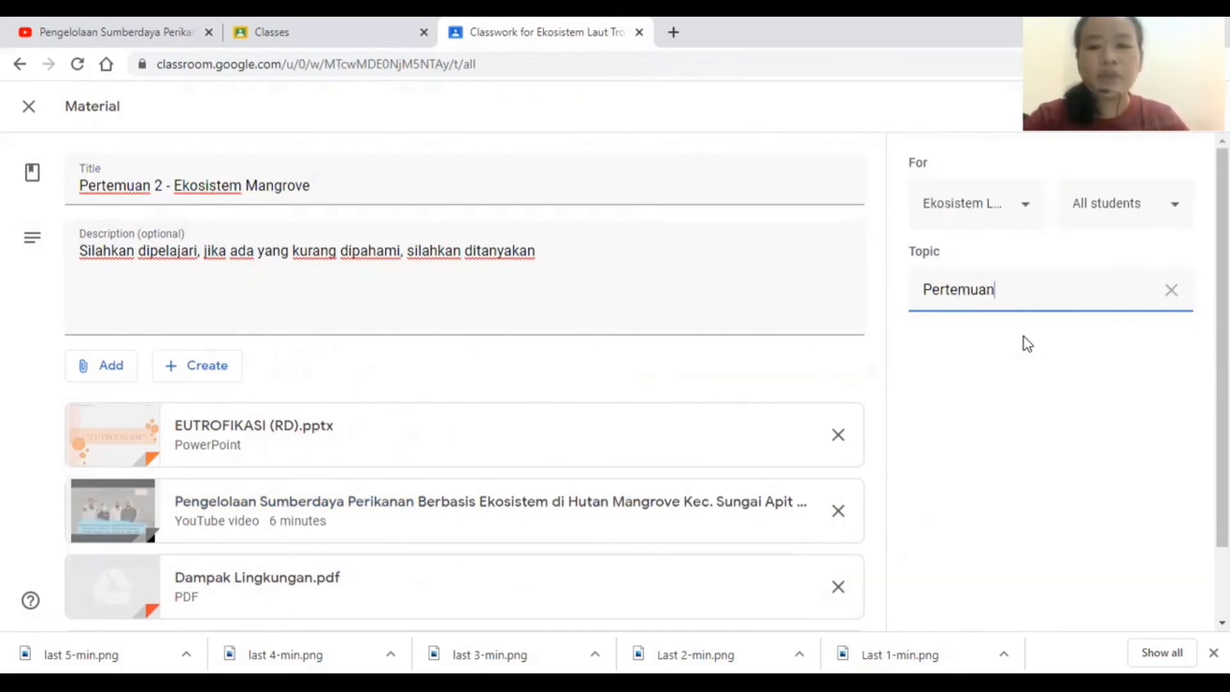
{"action": "type", "text": " 2 "}
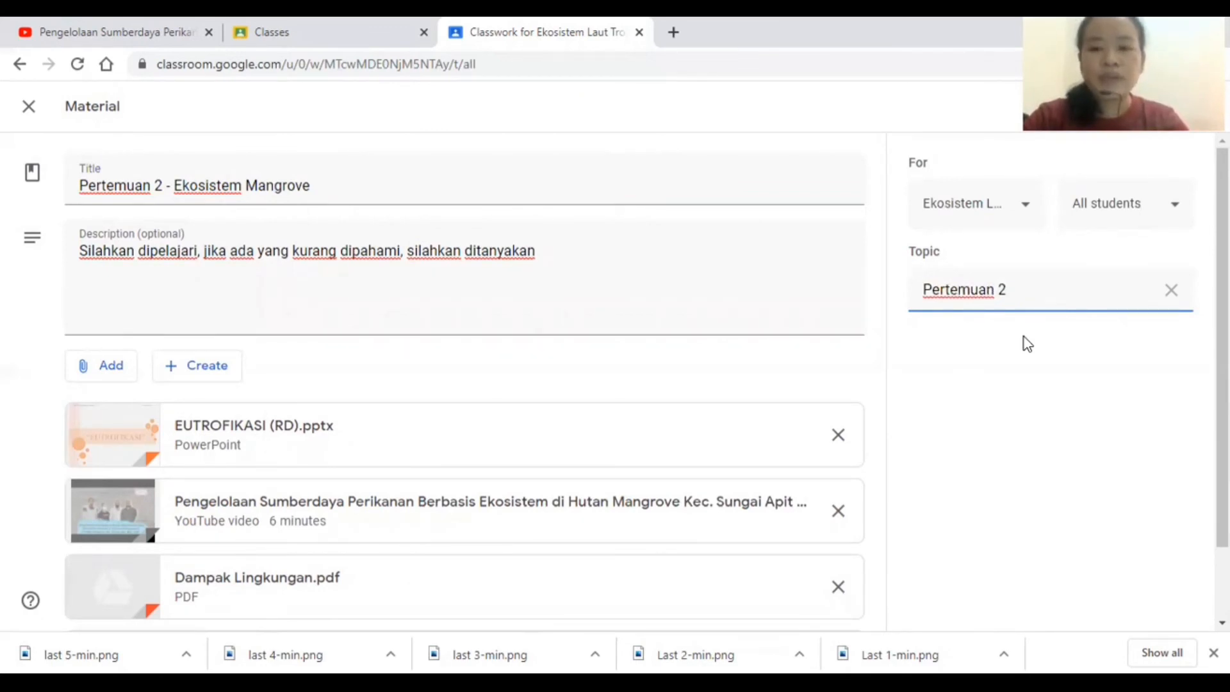
{"action": "type", "text": "-"}
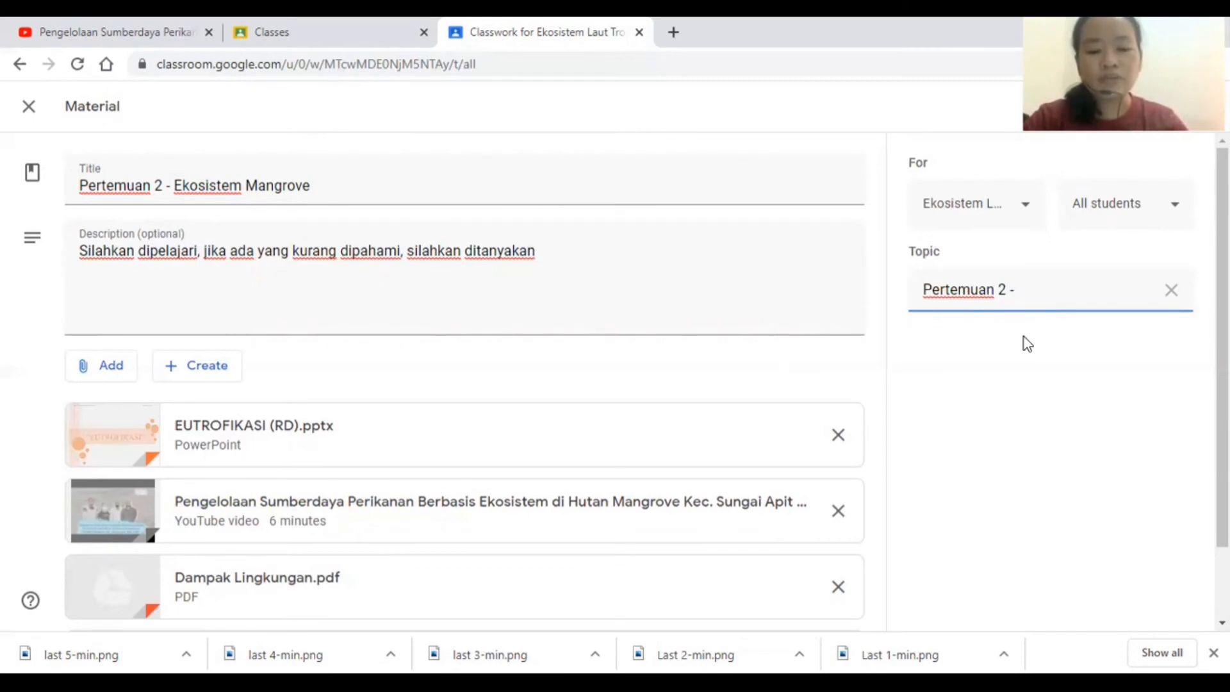
{"action": "type", "text": " Ekosi"}
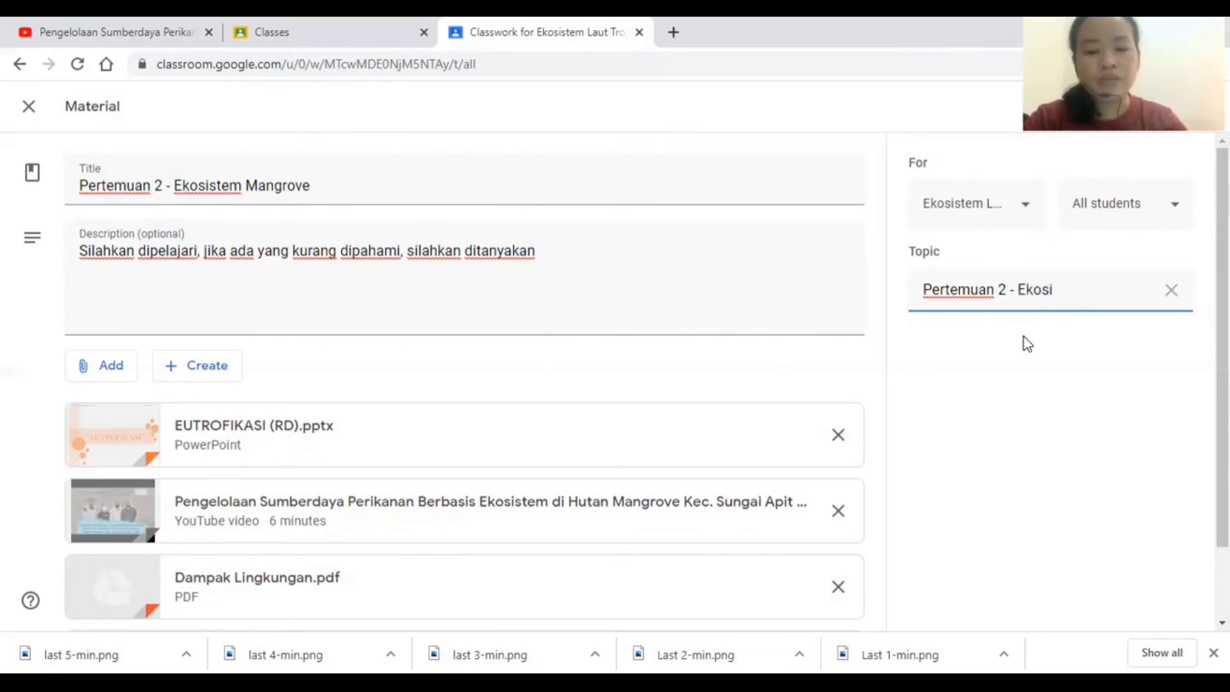
{"action": "type", "text": "st"}
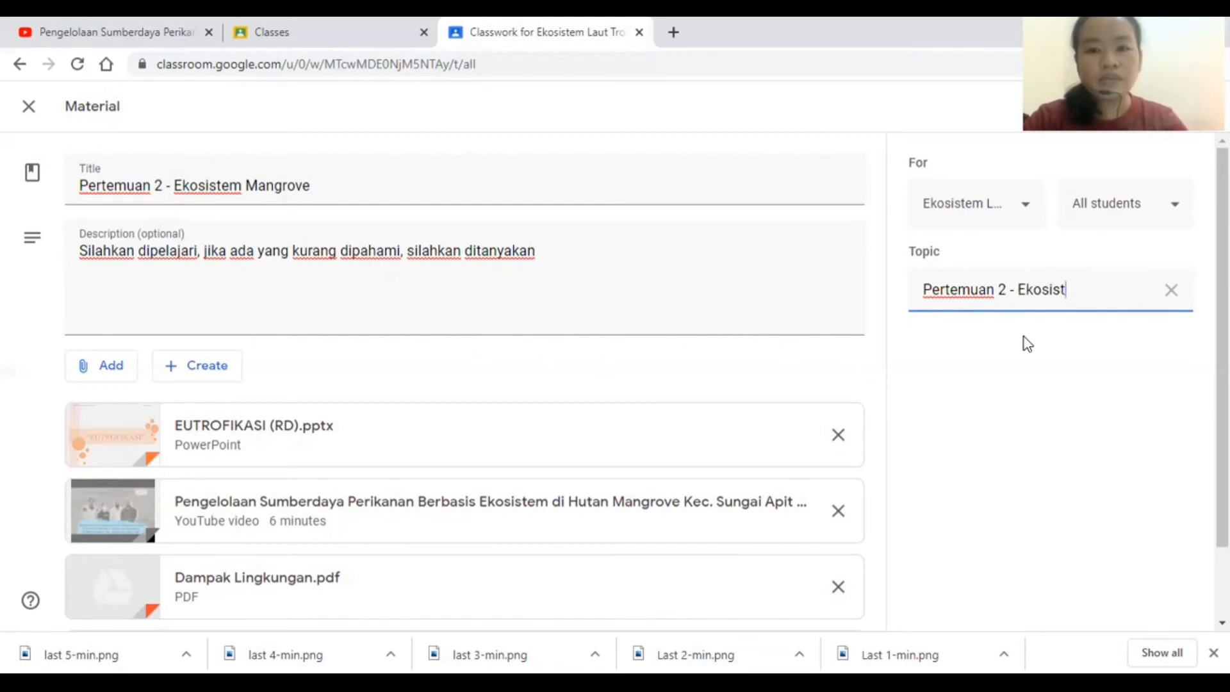
{"action": "type", "text": "em Man"}
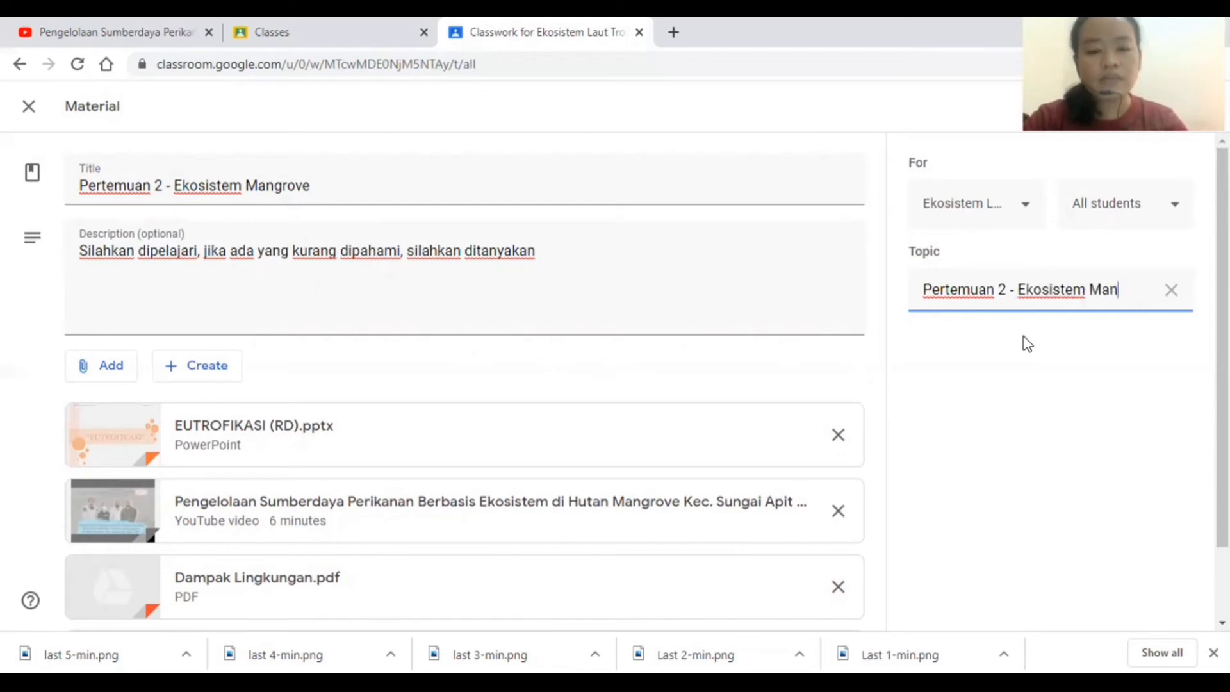
{"action": "type", "text": "gro"}
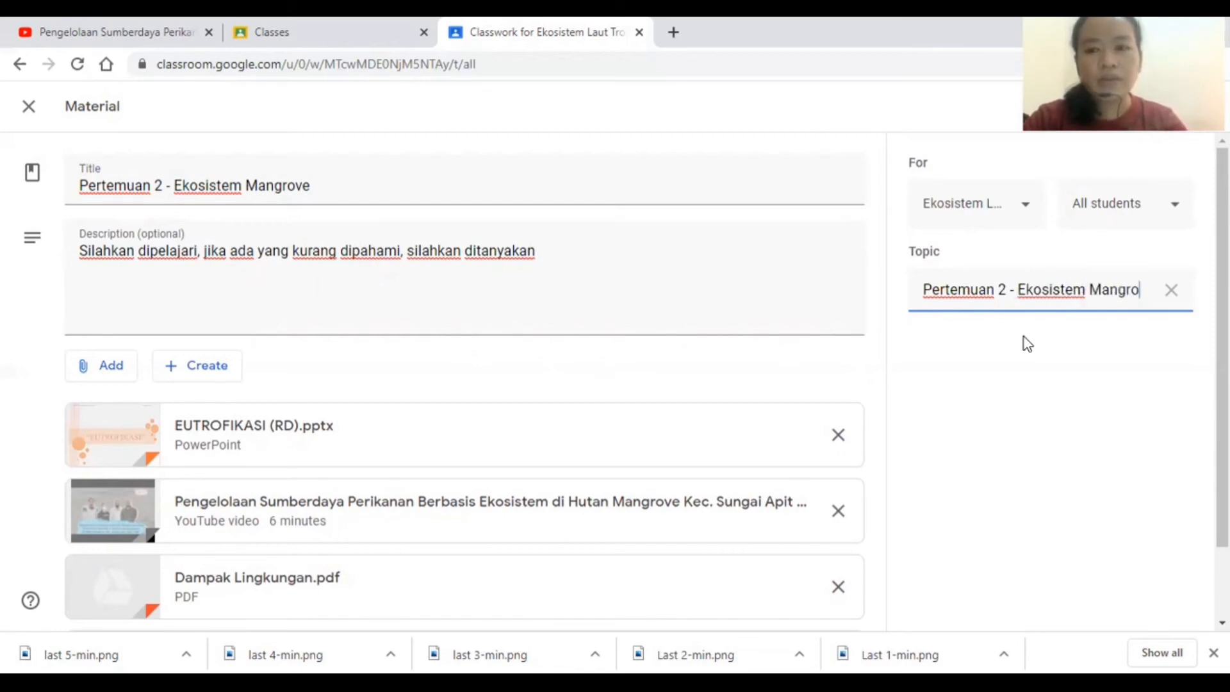
{"action": "type", "text": "ve "}
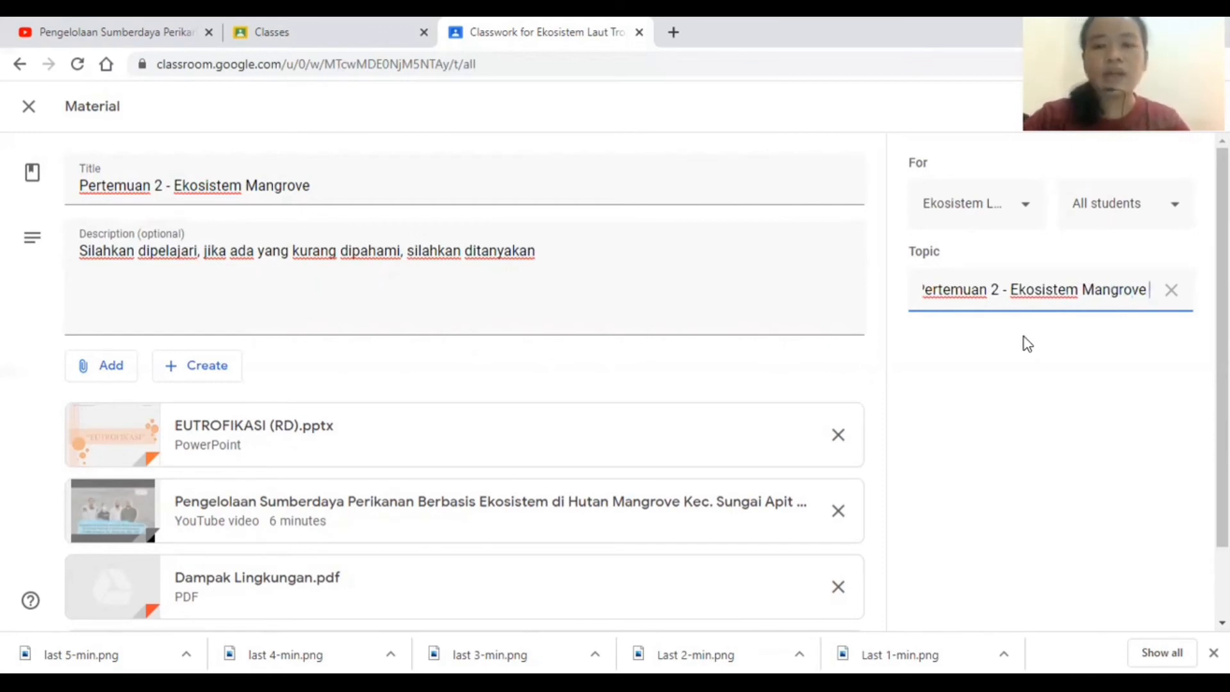
{"action": "type", "text": "II"}
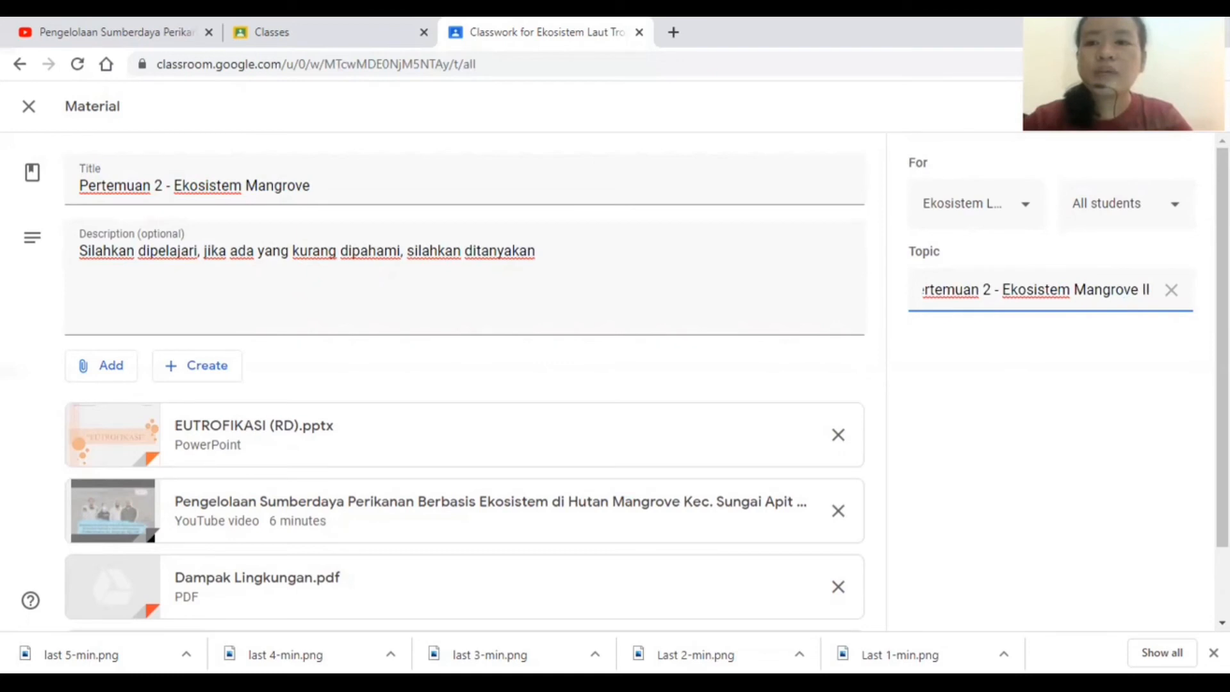
- Schedule the material to be published on 30 Sep 2020 at 08:00
{"action": "left_click", "coordinate": [1149, 106]}
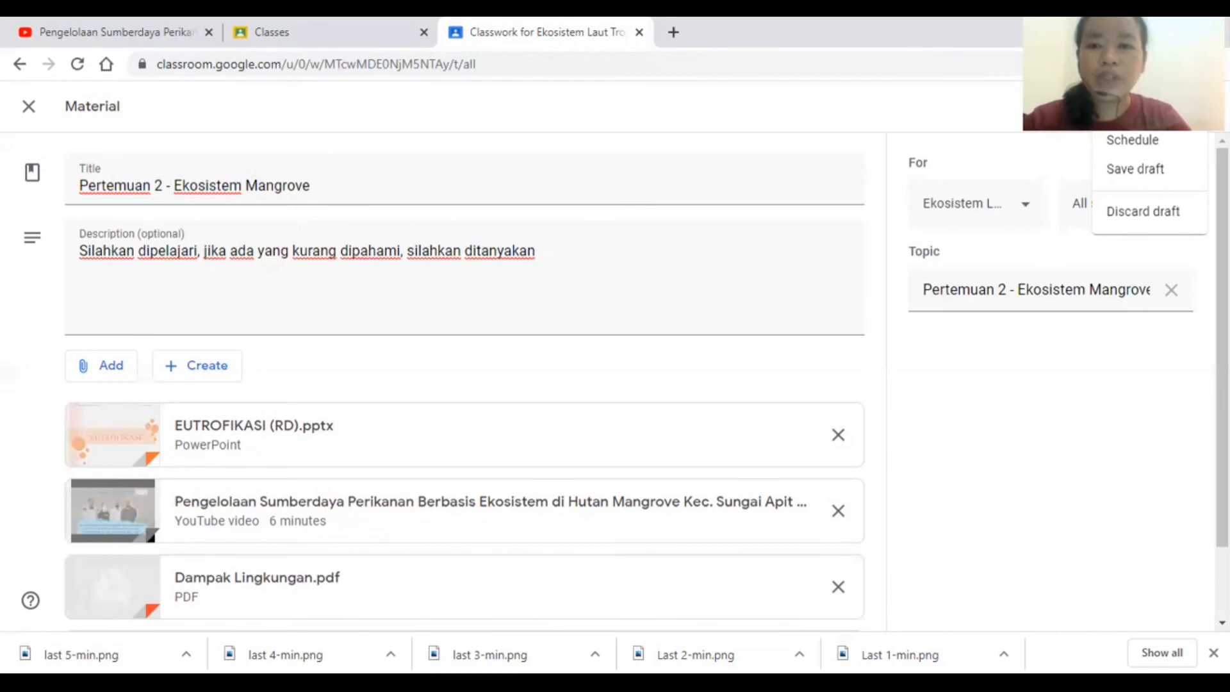
{"action": "left_click", "coordinate": [1188, 148]}
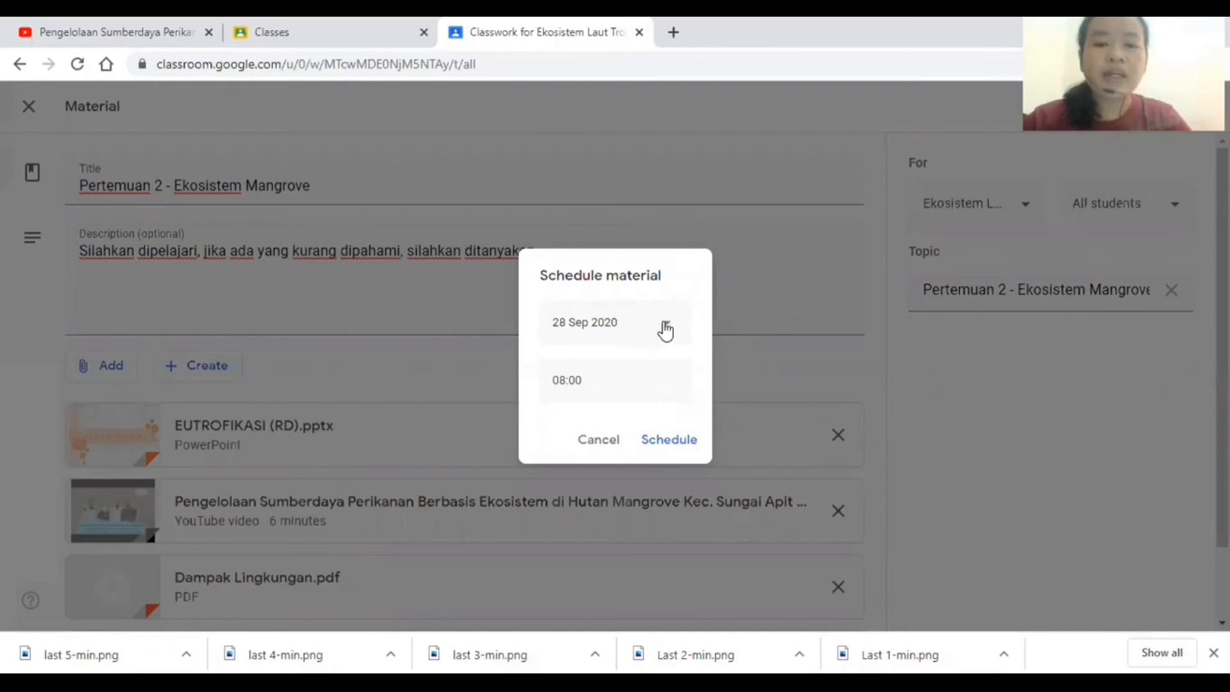
{"action": "left_click", "coordinate": [665, 328]}
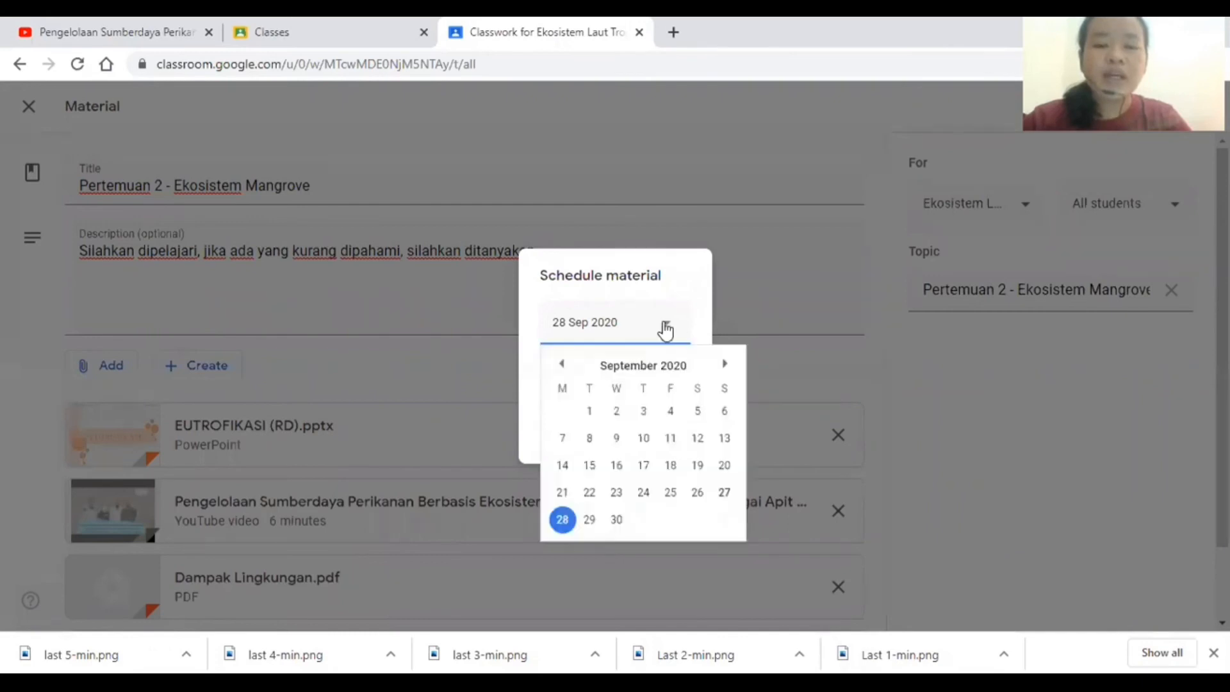
{"action": "left_click", "coordinate": [612, 520]}
{"action": "left_click", "coordinate": [613, 520]}
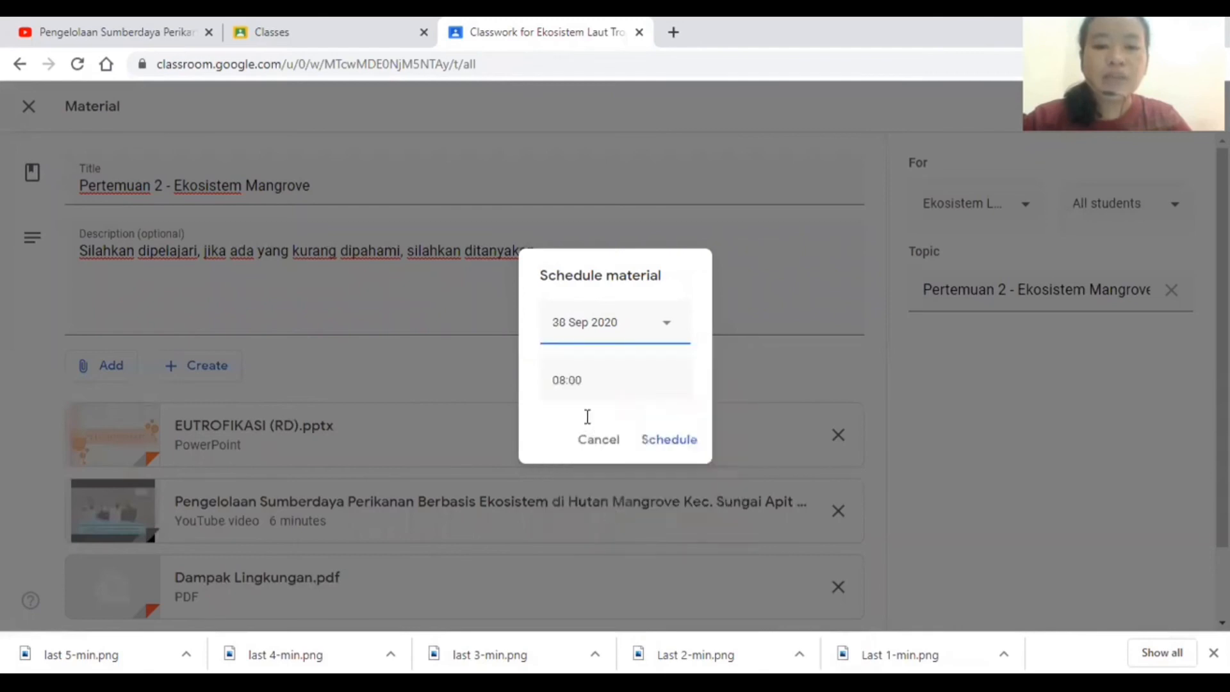
{"action": "left_click", "coordinate": [678, 439]}
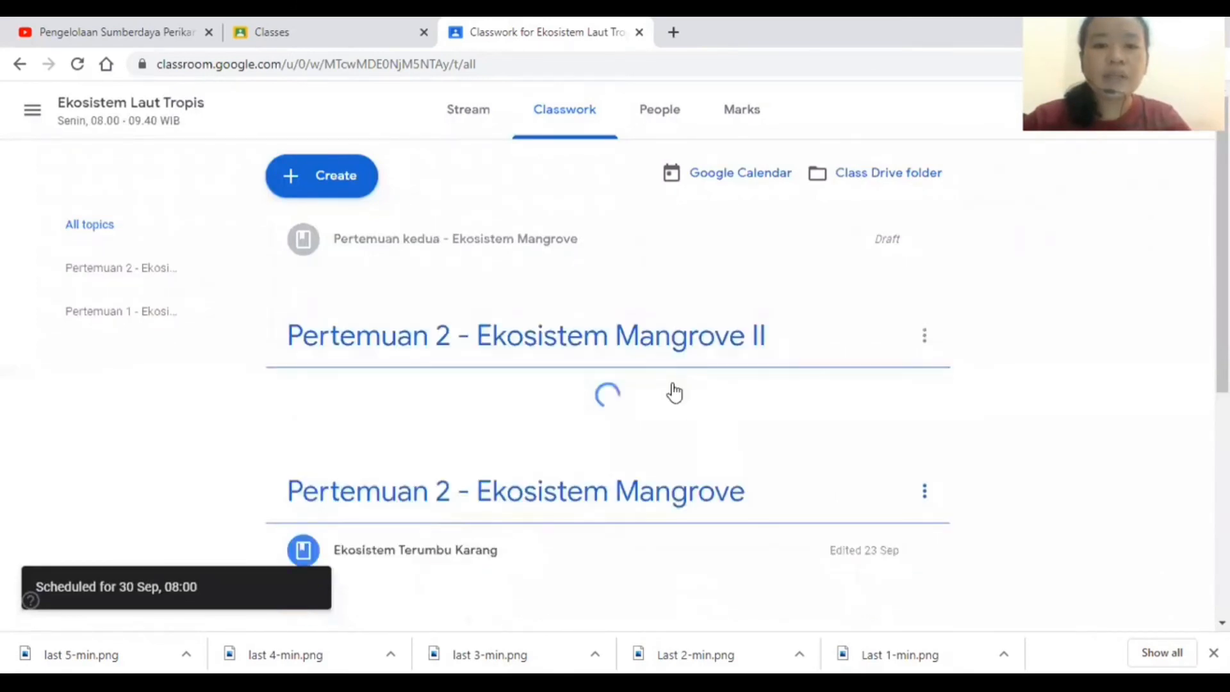
- Reopen the scheduled material under the topic "Pertemuan 2 - Ekosistem Mangrove II" for editing and remove its schedule
{"action": "scroll", "coordinate": [673, 390], "scroll_direction": "down", "scroll_amount": 3}
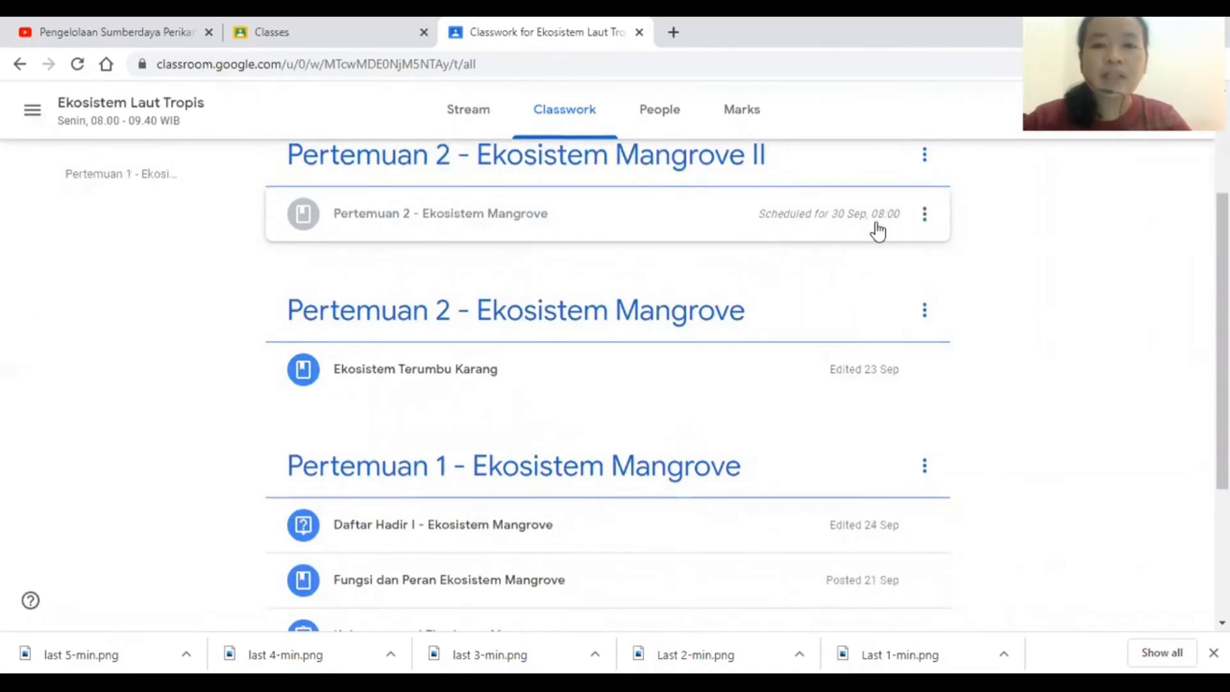
{"action": "left_click", "coordinate": [645, 227]}
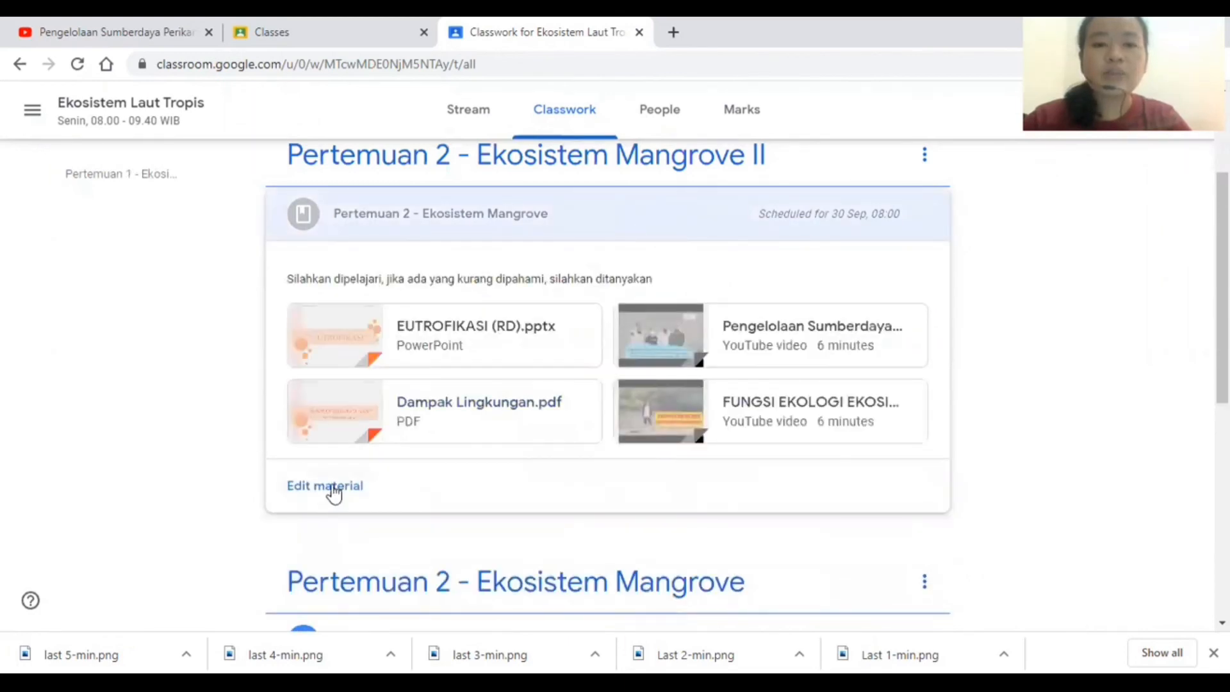
{"action": "left_click", "coordinate": [333, 488]}
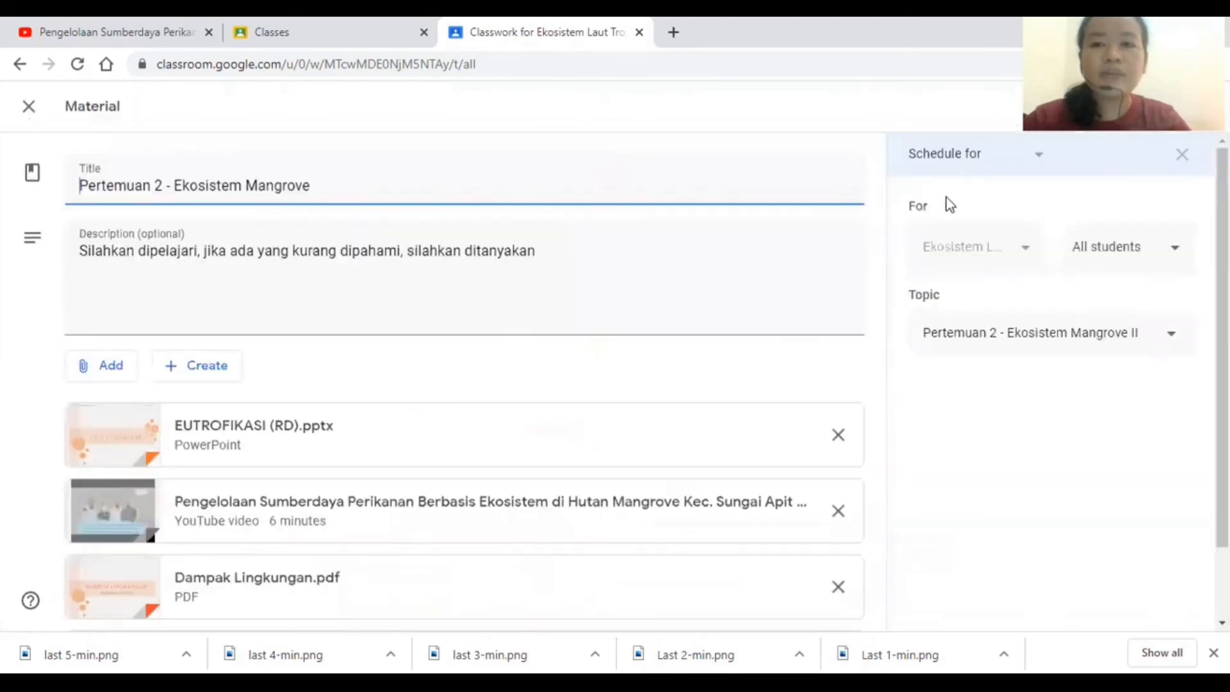
{"action": "left_click", "coordinate": [1179, 157]}
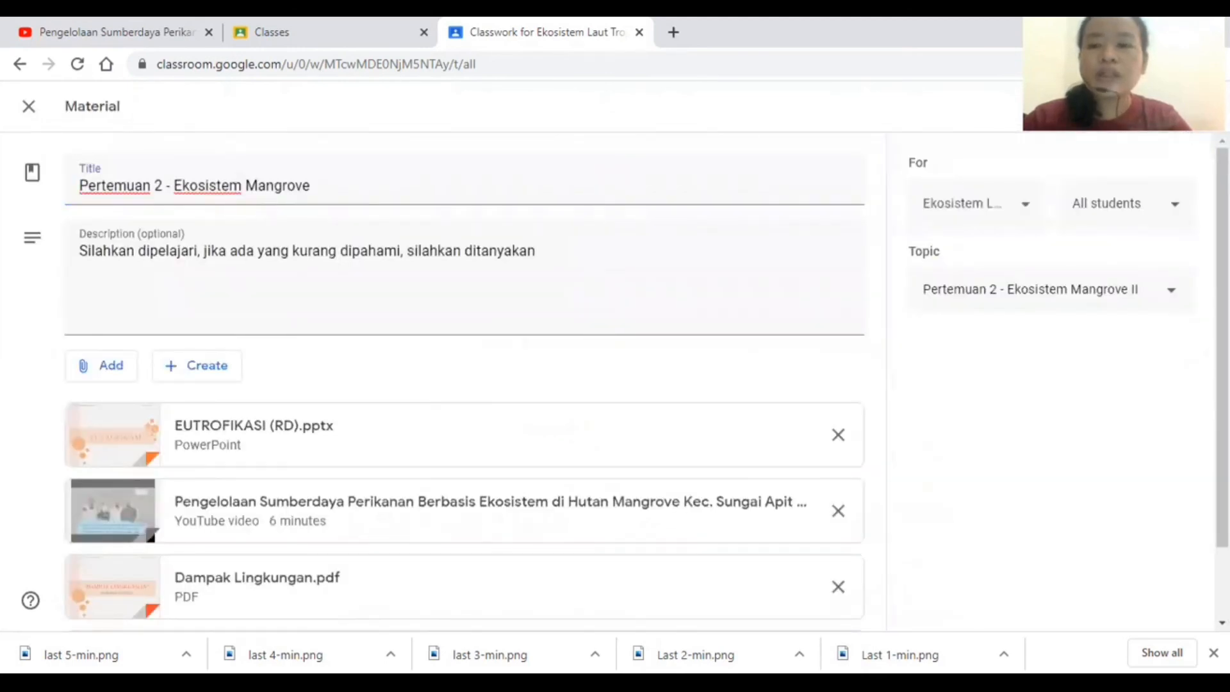
- Post the material "Pertemuan 2 - Ekosistem Mangrove" to the class immediately and confirm the posting
{"action": "left_click", "coordinate": [1191, 106]}
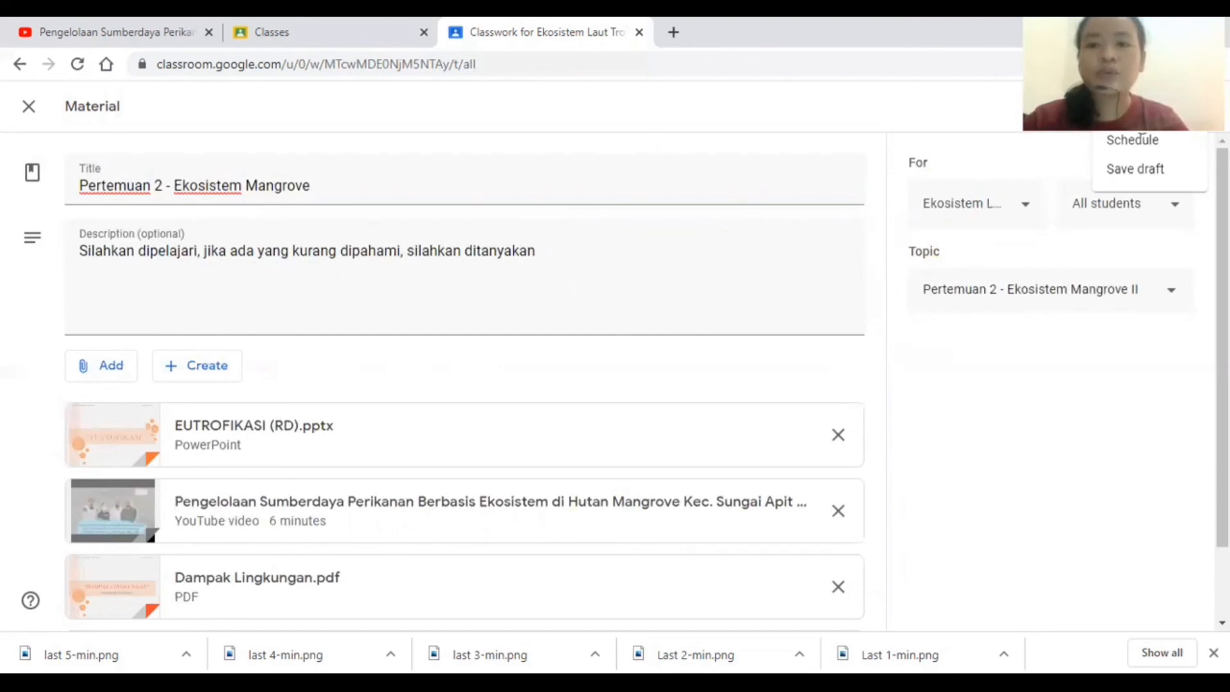
{"action": "left_click", "coordinate": [1133, 109]}
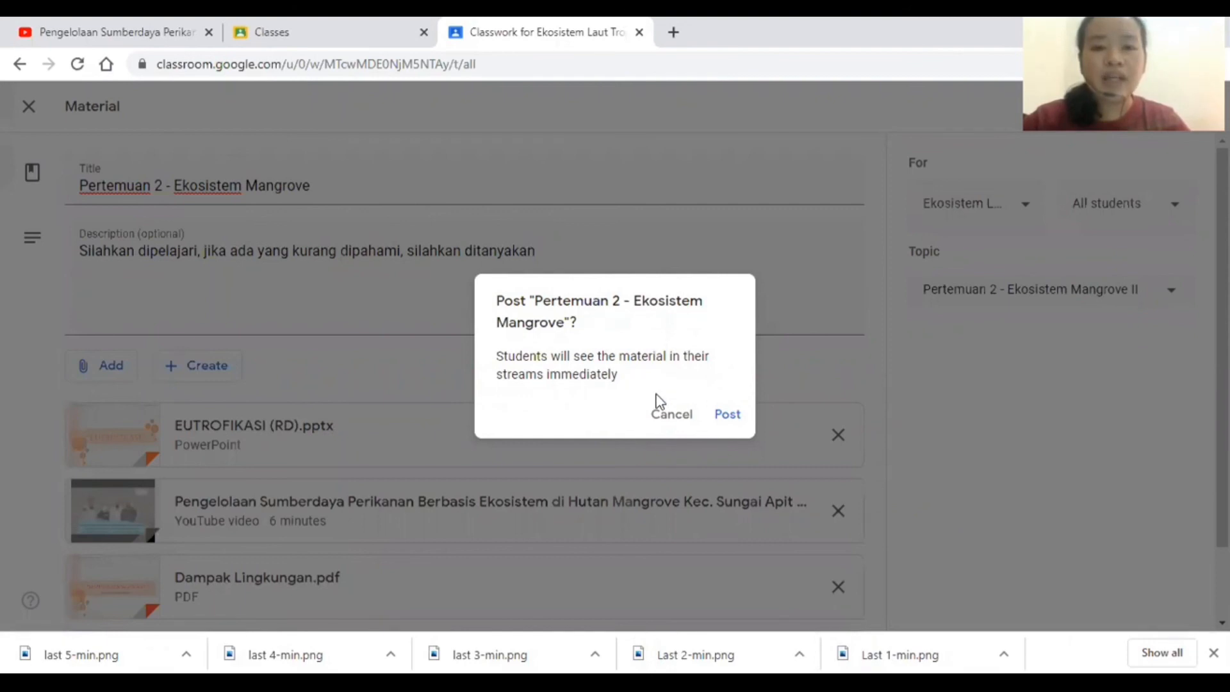
{"action": "left_click", "coordinate": [729, 416]}
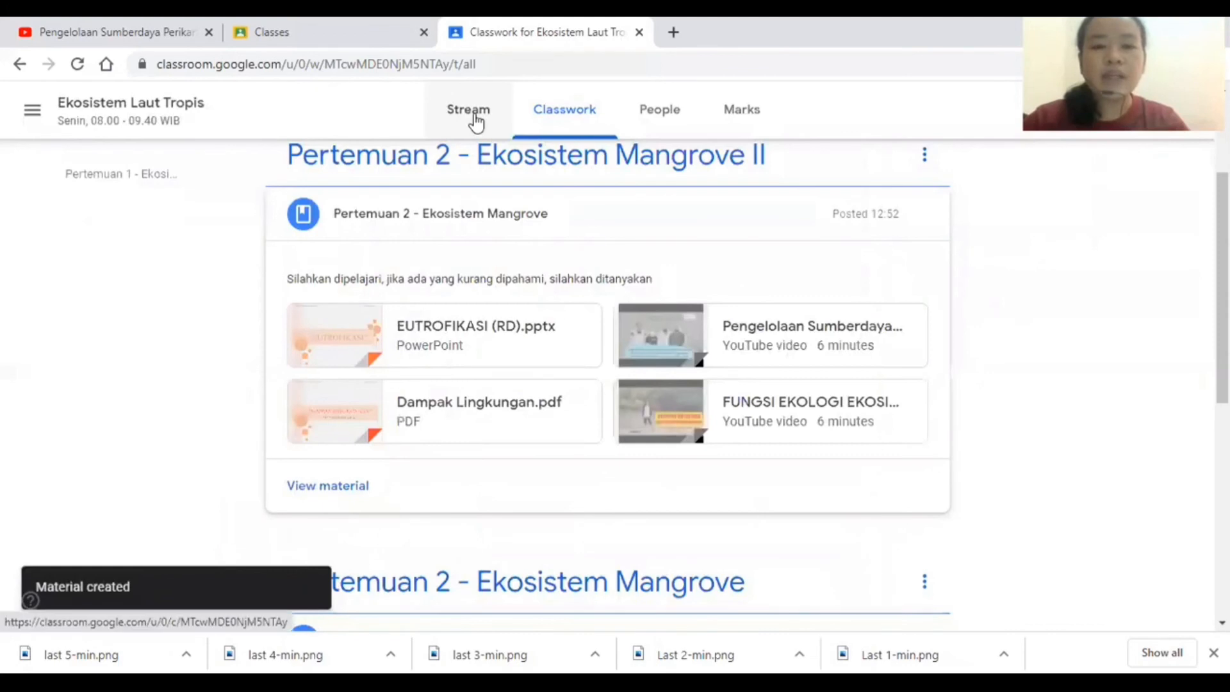
- Check the new material's post in the class stream, view its details page, and return to the stream
{"action": "left_click", "coordinate": [475, 119]}
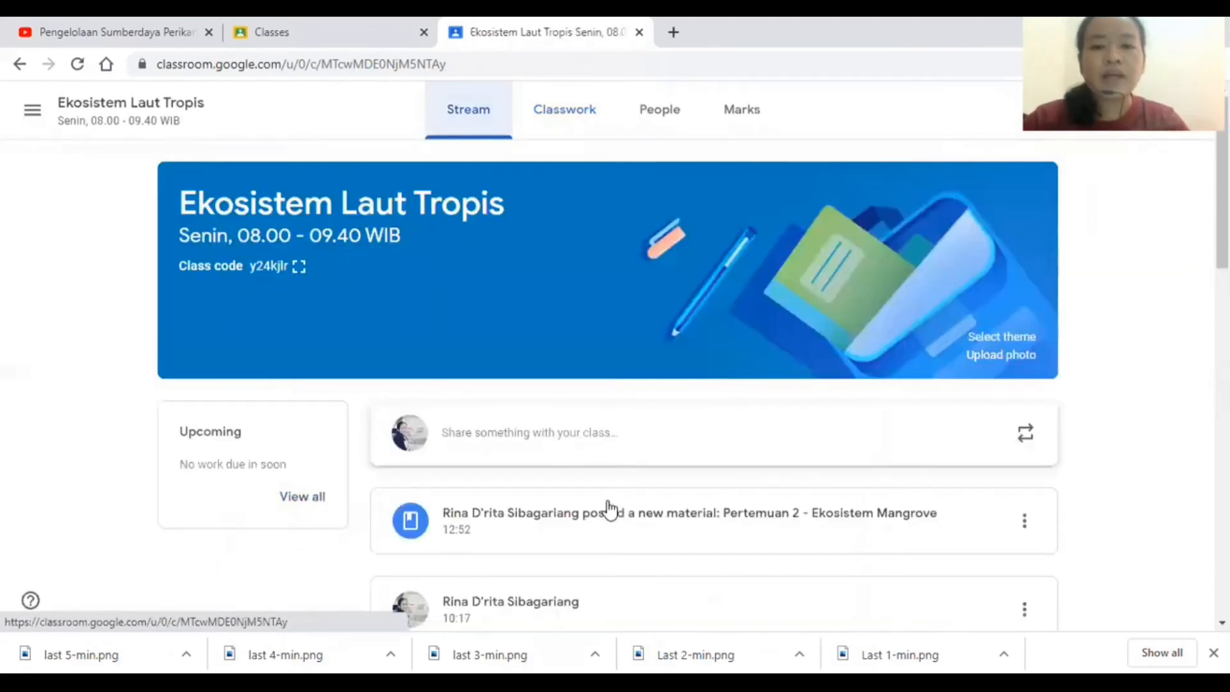
{"action": "scroll", "coordinate": [590, 406], "scroll_direction": "down", "scroll_amount": 2}
{"action": "scroll", "coordinate": [627, 354], "scroll_direction": "down", "scroll_amount": 1}
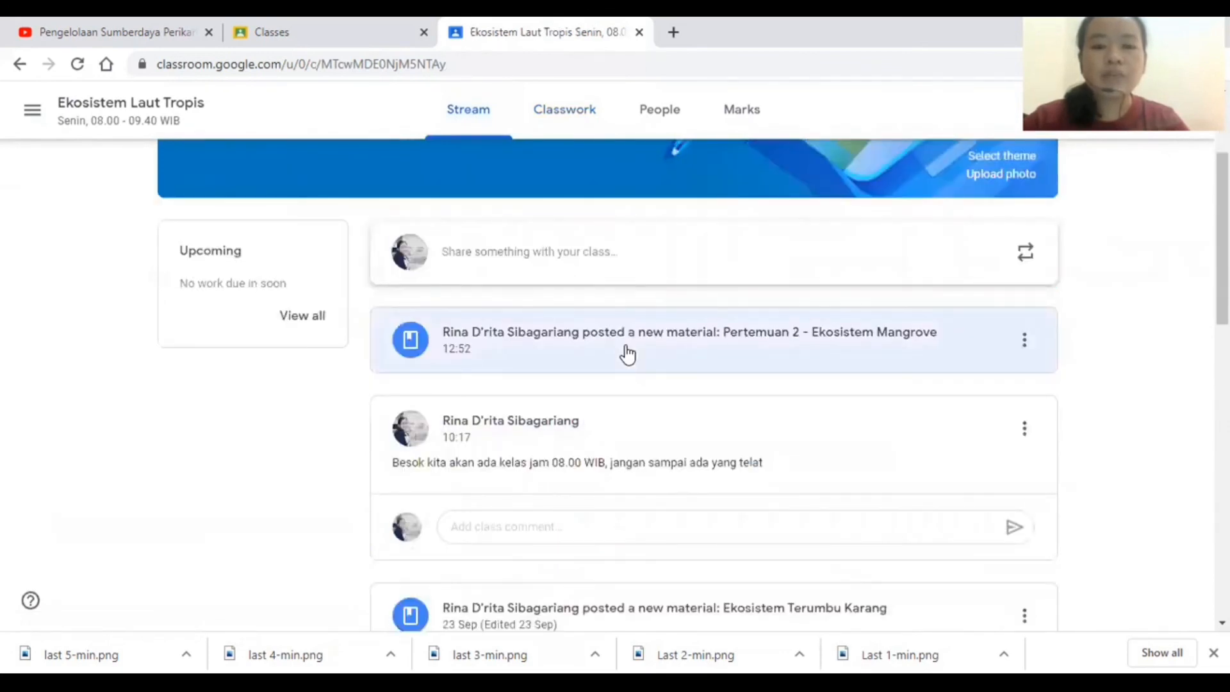
{"action": "left_click", "coordinate": [734, 353]}
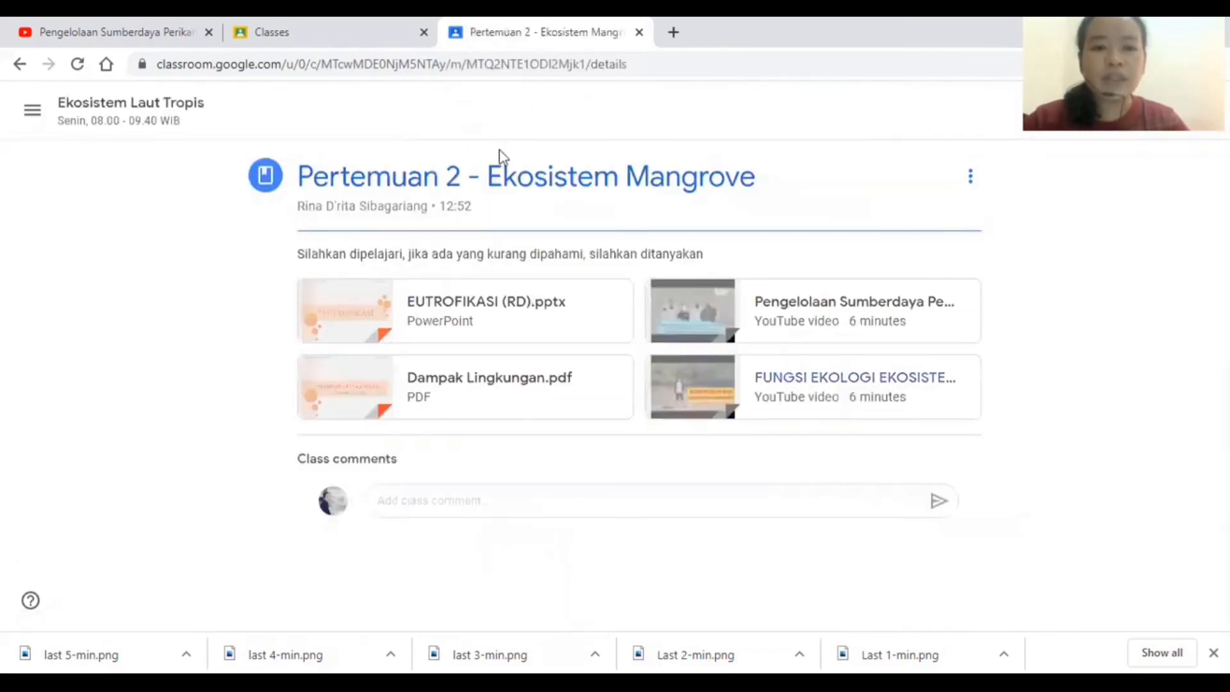
{"action": "key", "text": "alt+Left"}
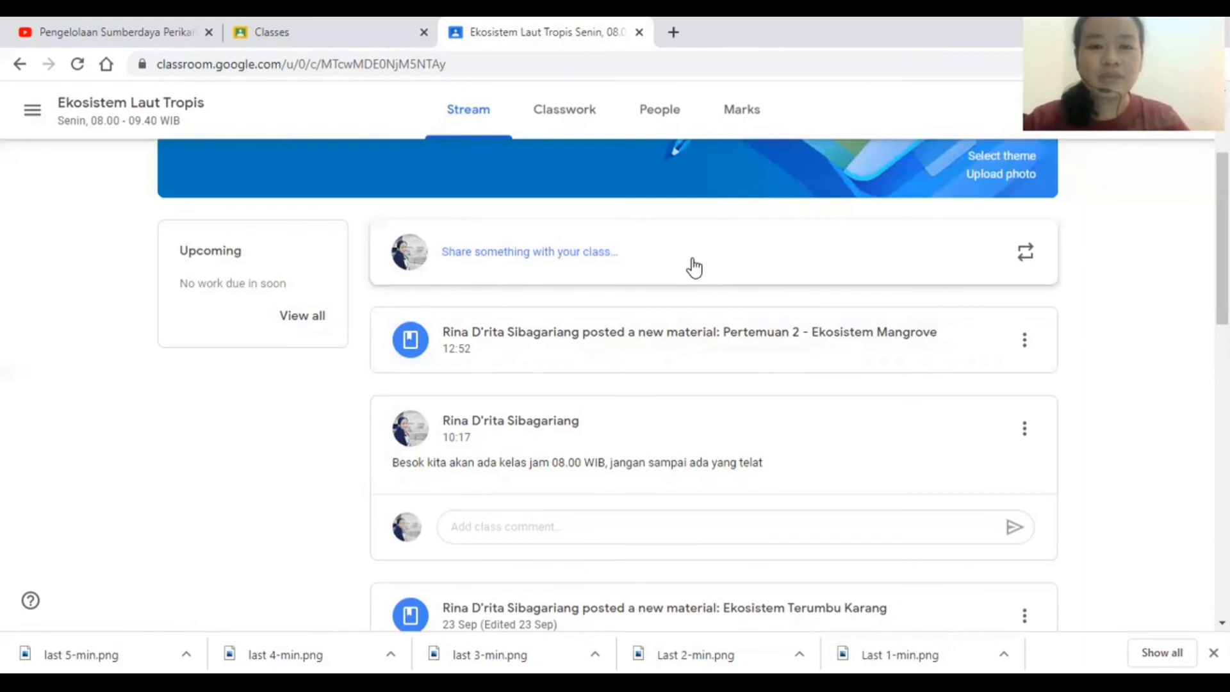